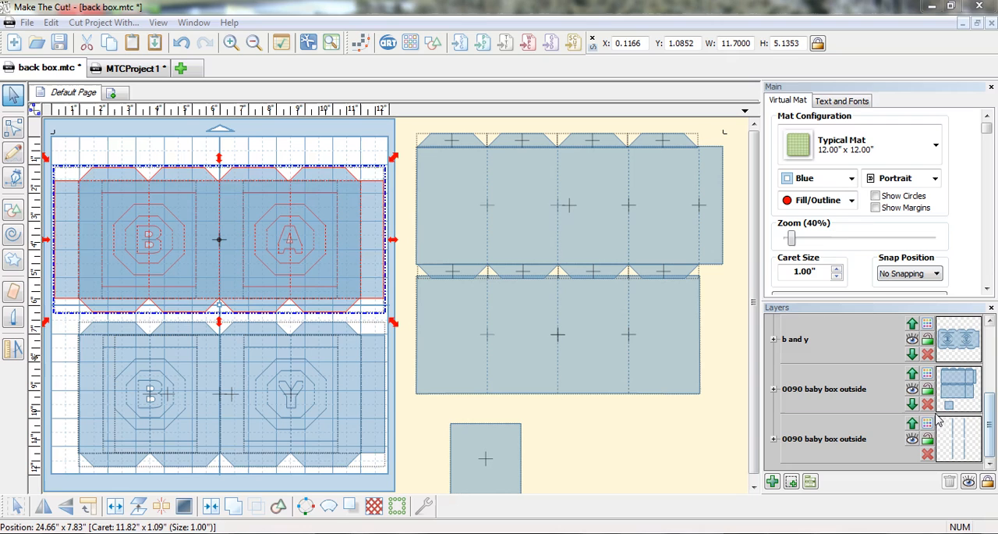
Hide the layers b and a score, b and a, b and y score, and b and y.
left_click_drag(991, 424, 991, 333)
left_click_drag(872, 302, 869, 226)
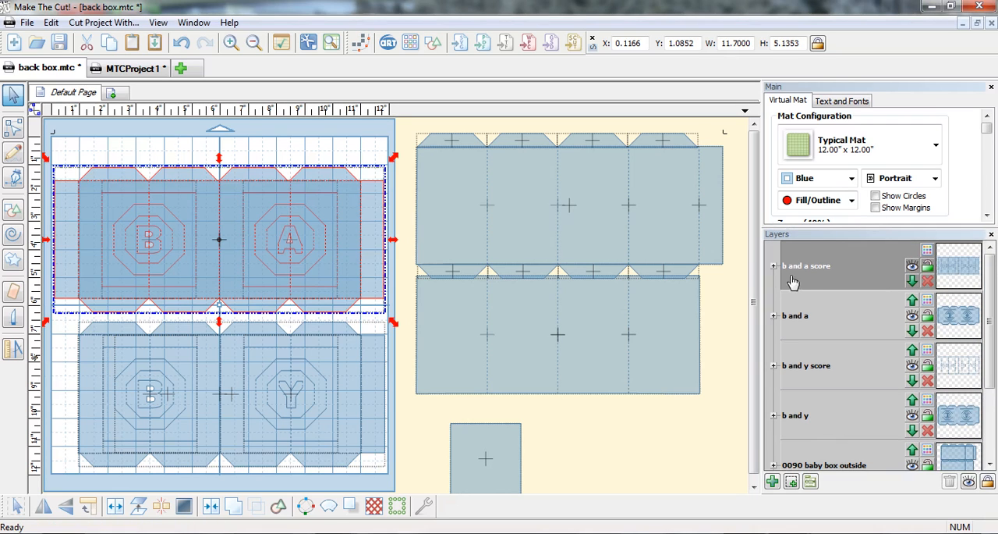
left_click(912, 266)
left_click(912, 320)
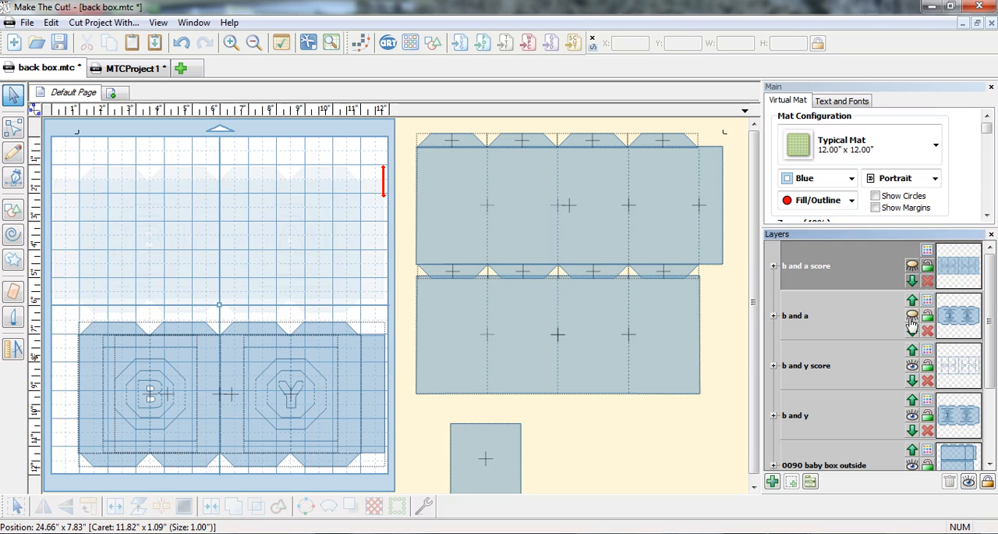
left_click(912, 367)
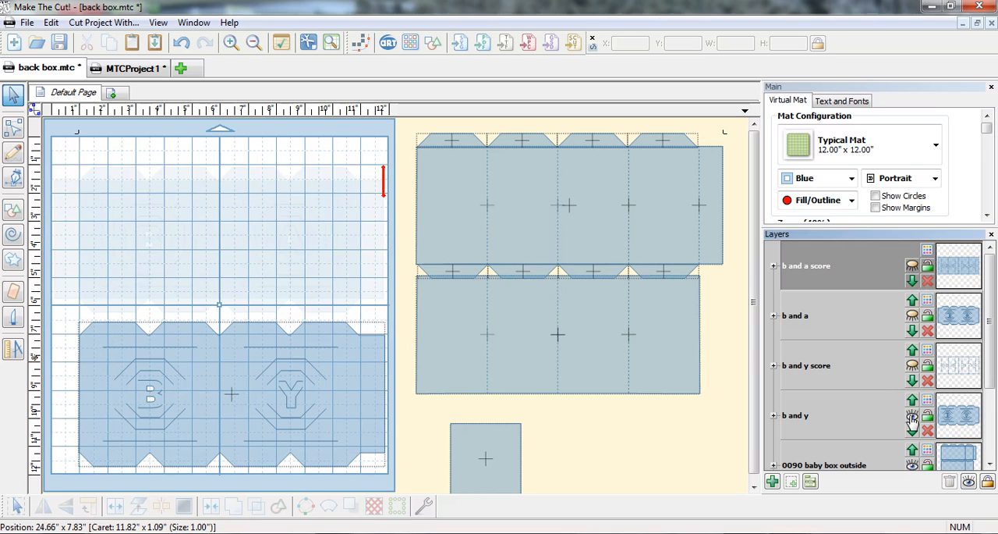
left_click(912, 418)
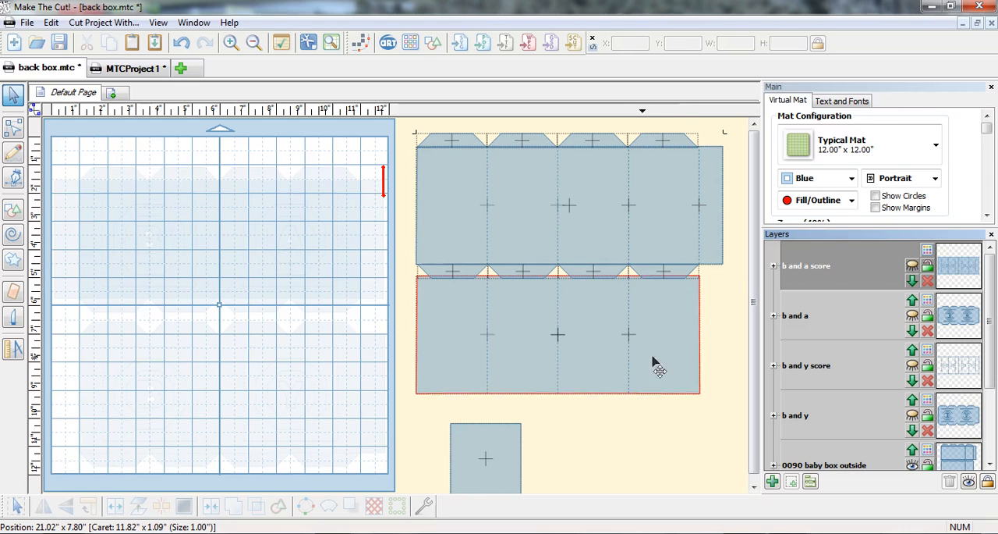
Move the flapped box panel with both of its flap rows onto the cutting mat.
left_click_drag(408, 123, 731, 283)
left_click_drag(651, 239, 306, 365)
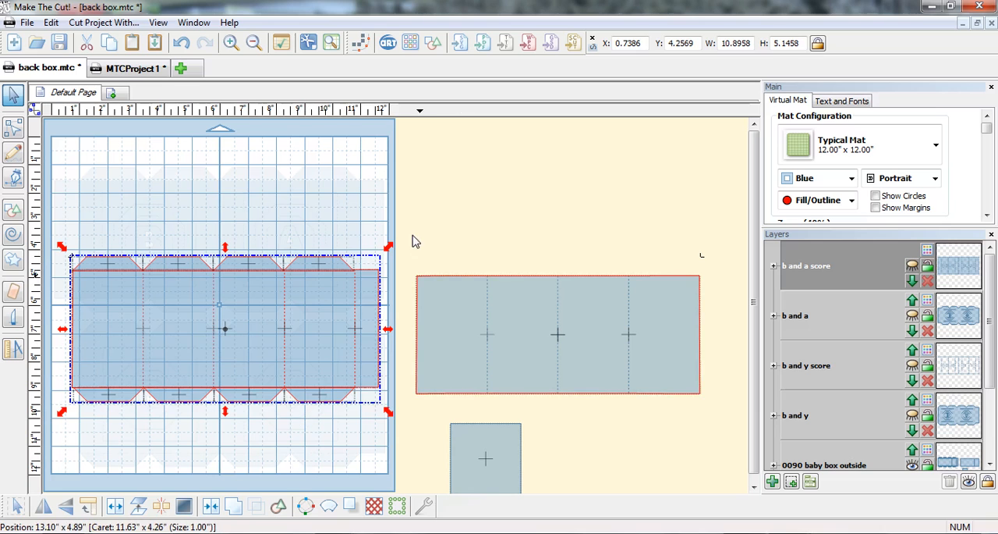
left_click(82, 223)
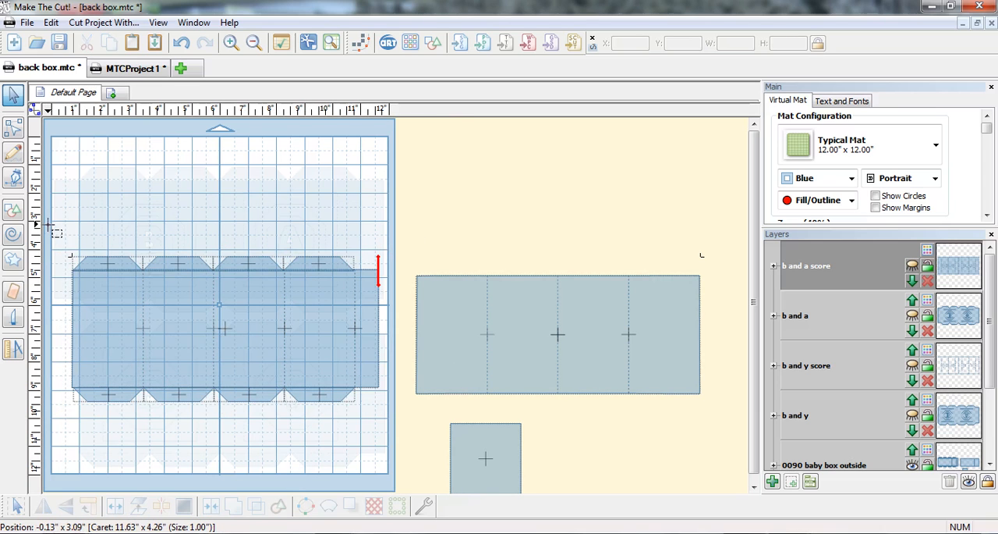
Copy the upper and lower flap rows of the mat panel and align the copies with the plain box panel beside the mat.
left_click_drag(50, 220, 373, 287)
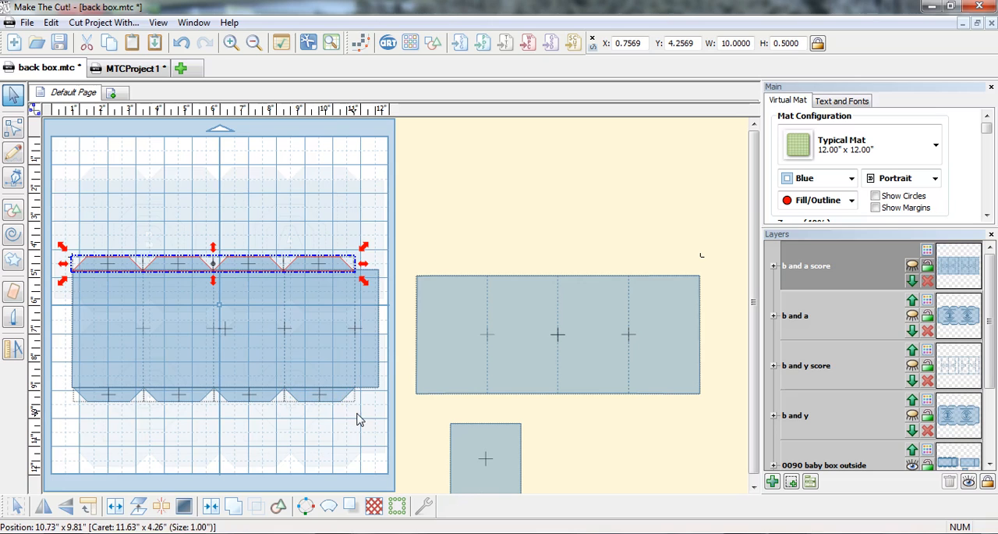
left_click(269, 400, "shift")
left_click_drag(269, 399, 266, 400)
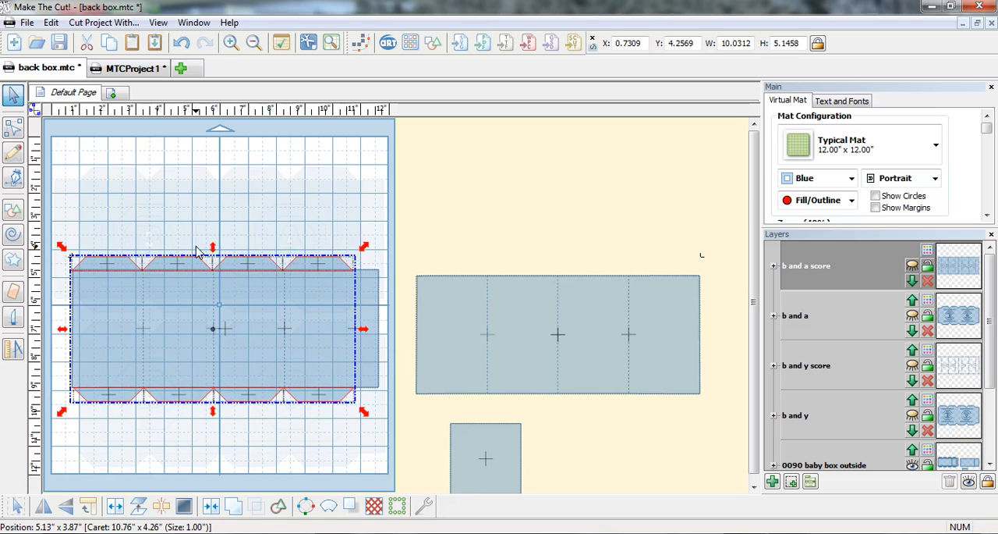
left_click(115, 51)
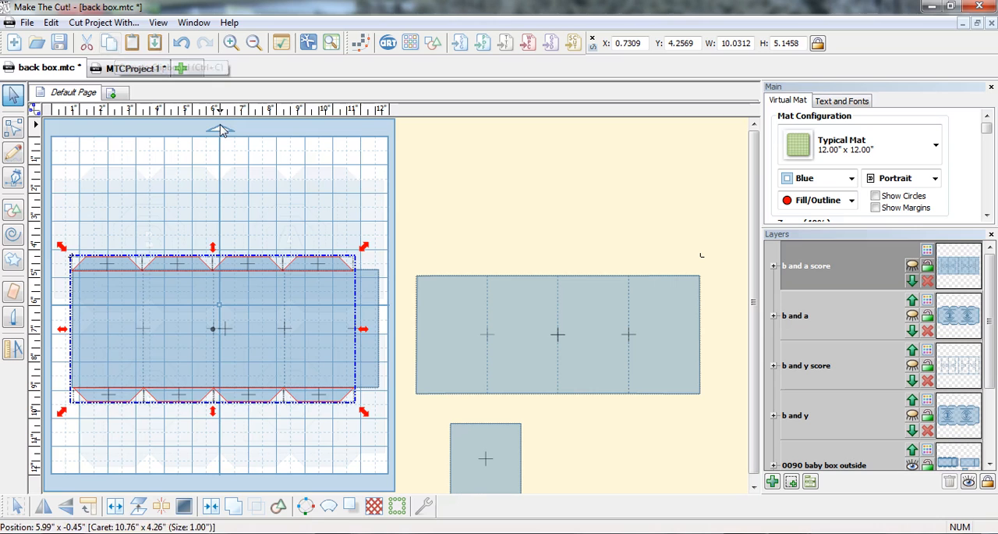
left_click_drag(323, 270, 666, 272)
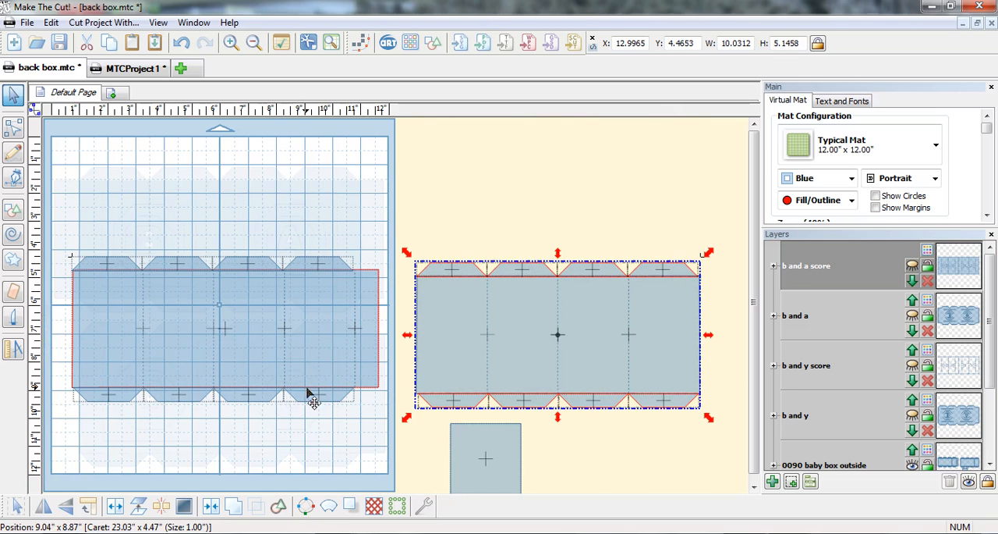
Nudge the lower flap row of the mat panel slightly up against the panel's edge.
left_click_drag(368, 414, 70, 392)
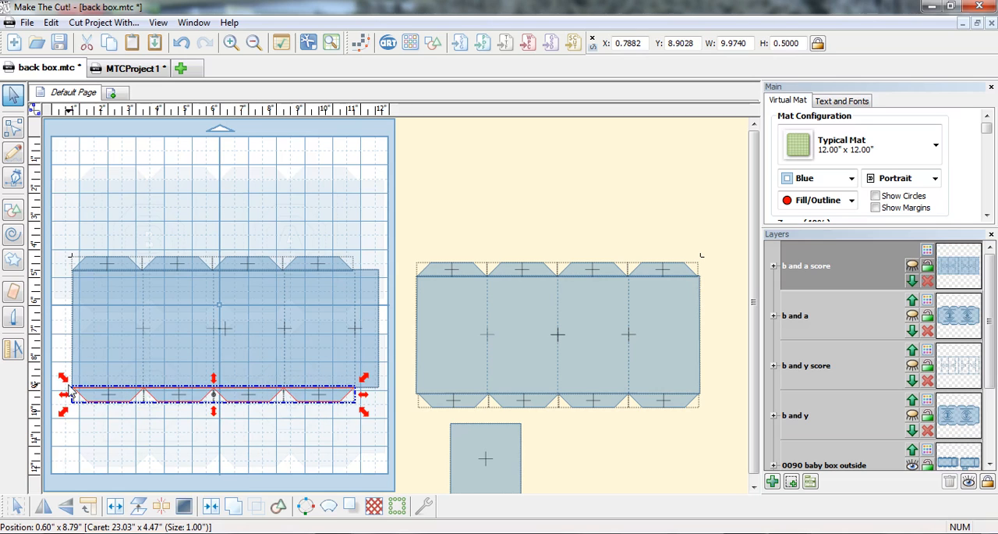
key("Up")
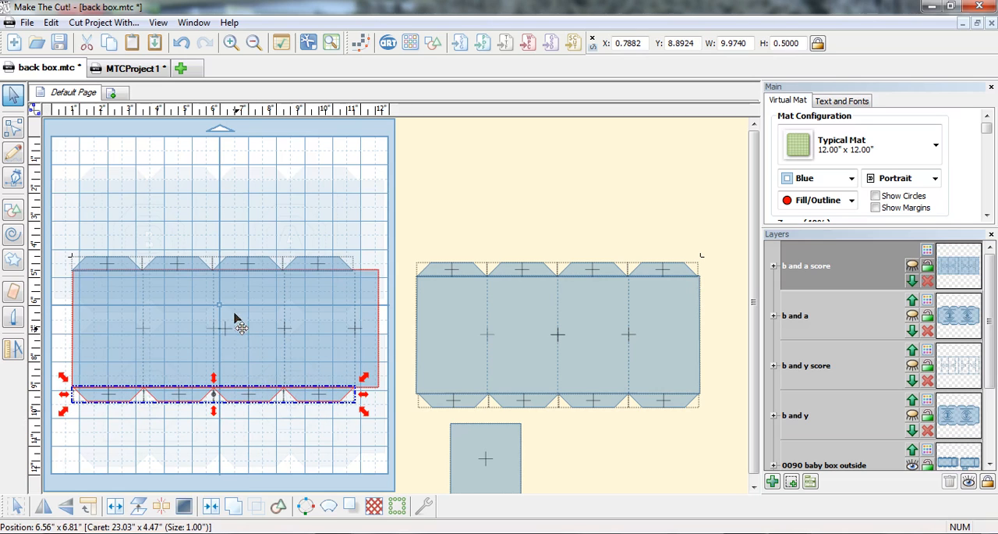
left_click(111, 252)
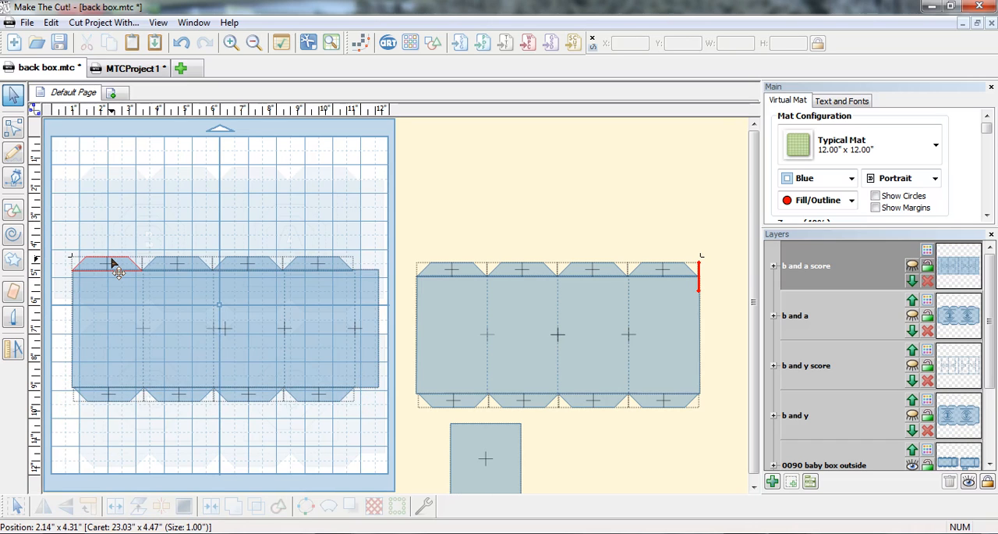
Cut out the first and third flap pairs of the mat panel and the second and fourth flap pairs of the panel beside it.
left_click(114, 268)
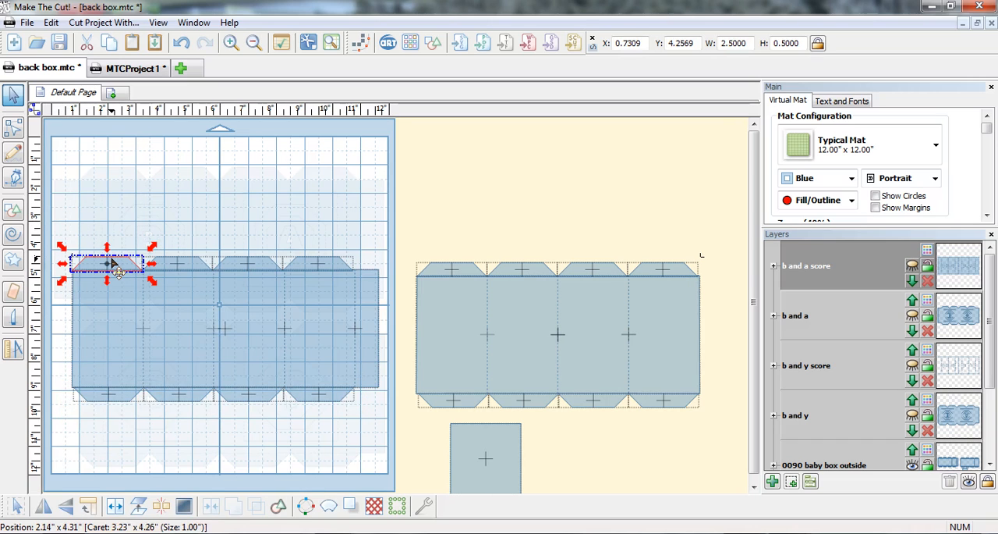
left_click(233, 269, "shift")
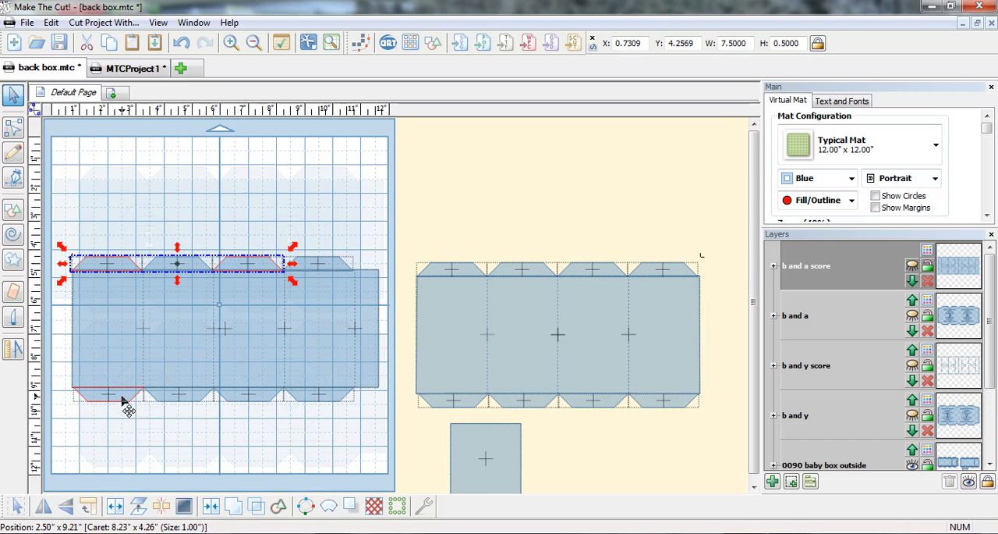
left_click(221, 397, "shift")
left_click(183, 379, "shift")
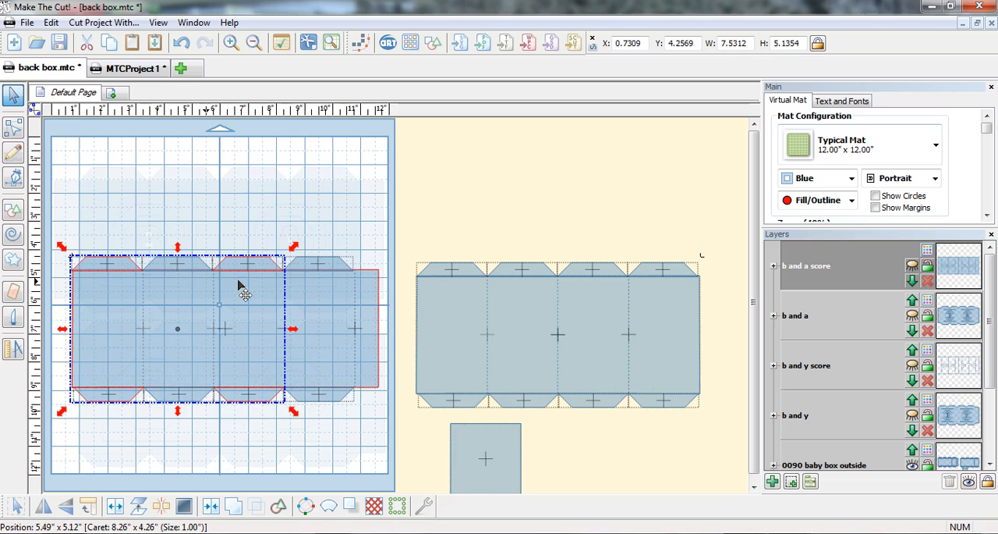
left_click(507, 271, "shift")
left_click(676, 269, "shift")
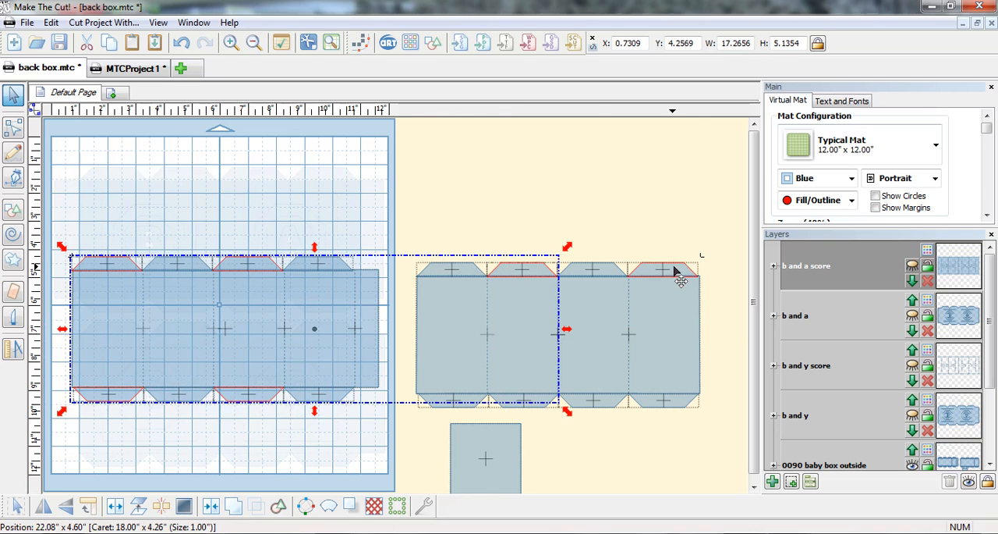
left_click(524, 412, "shift")
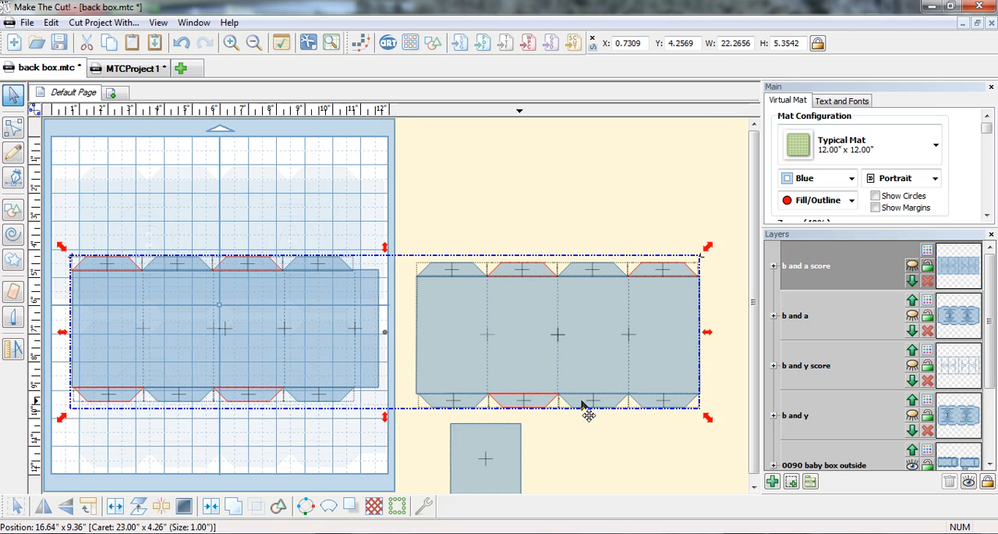
left_click(661, 409, "shift")
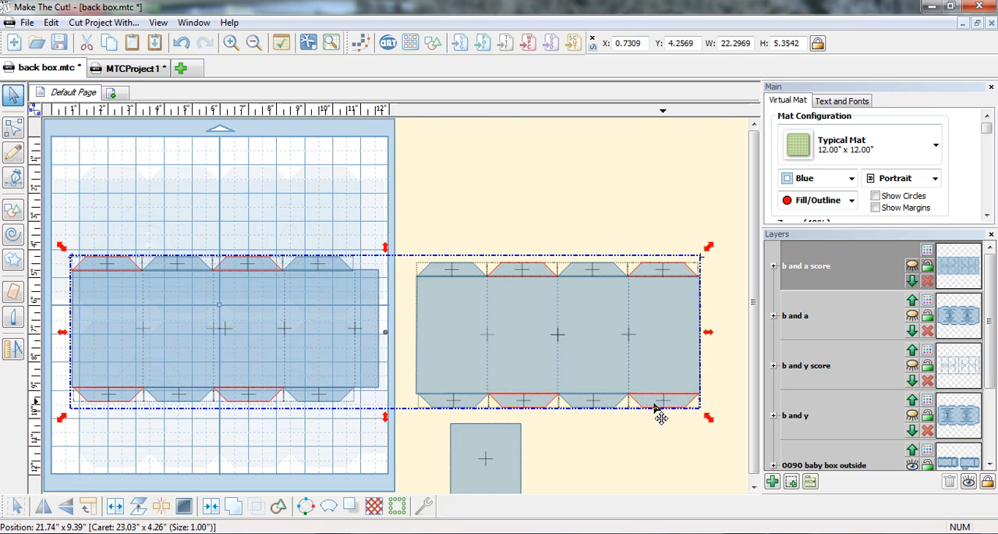
left_click(87, 42)
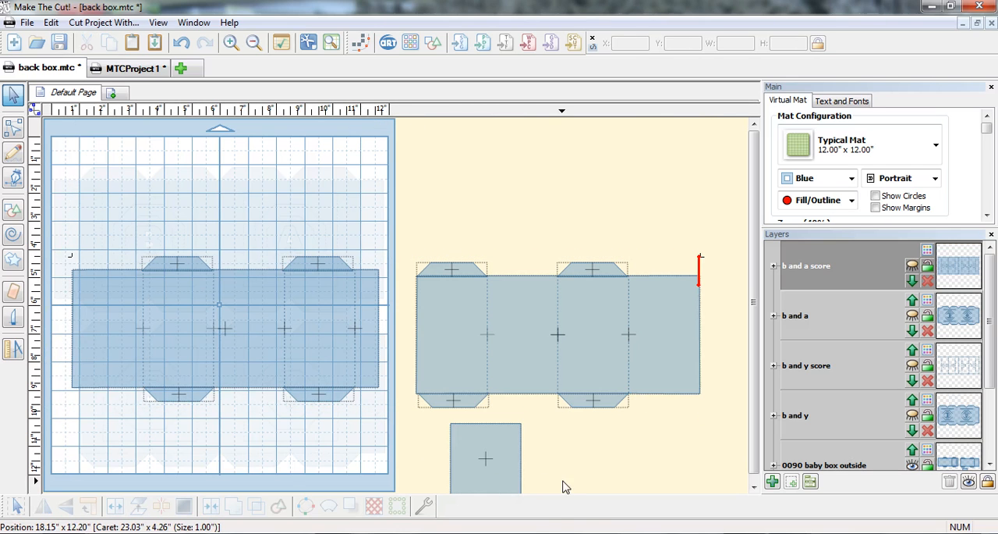
Place the 2.5-inch square above the mat box's first section, then copy it above the third section and below both sections.
left_click_drag(508, 477, 131, 258)
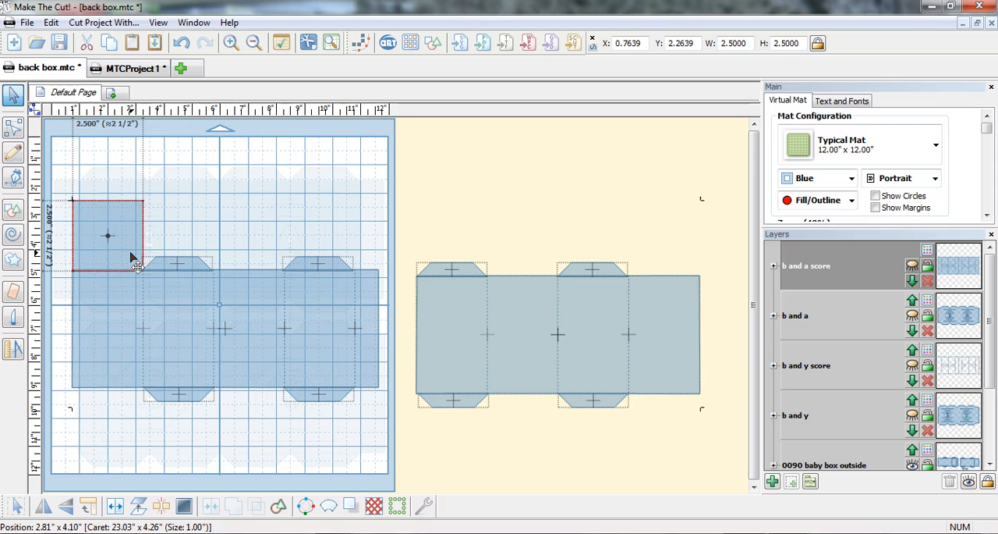
left_click_drag(131, 258, 131, 258)
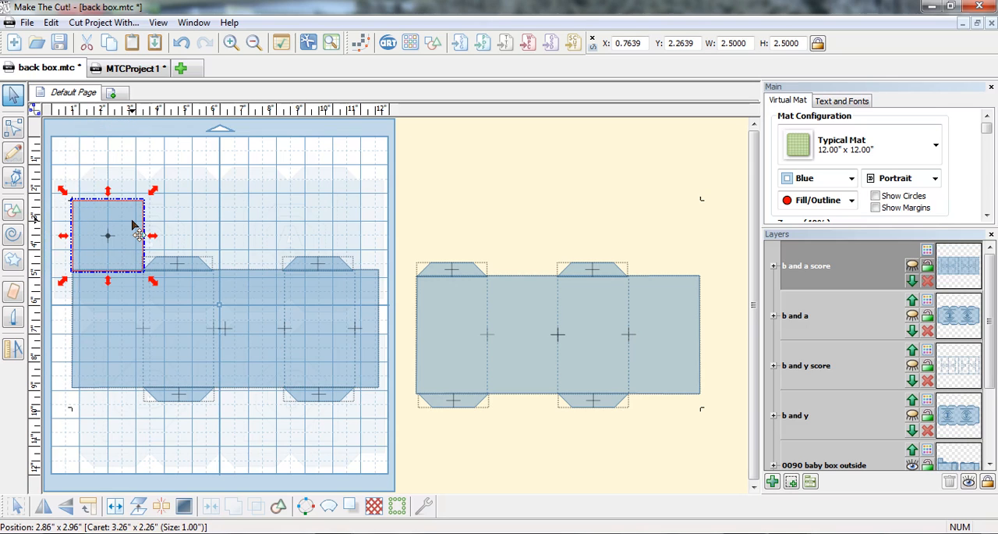
left_click_drag(133, 226, 274, 226)
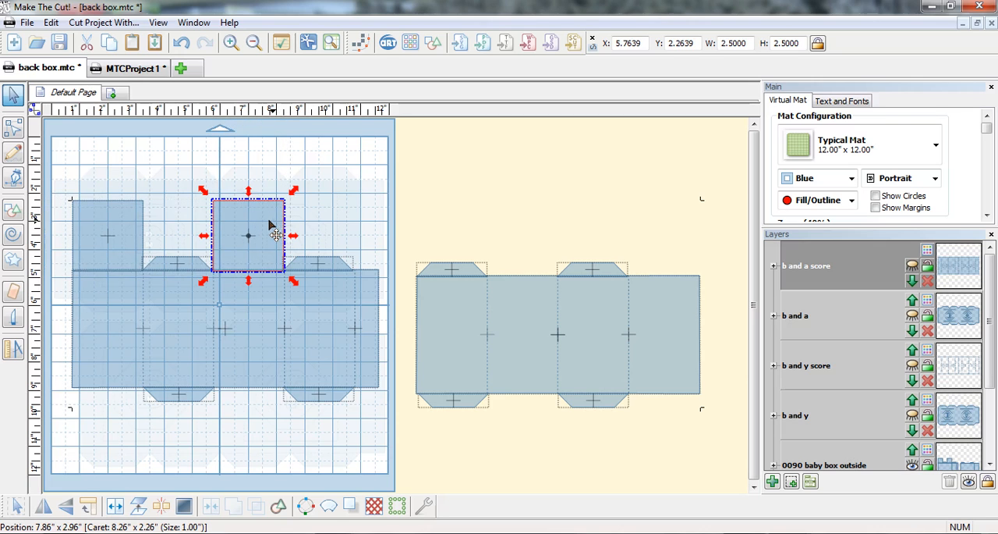
left_click(132, 248, "shift")
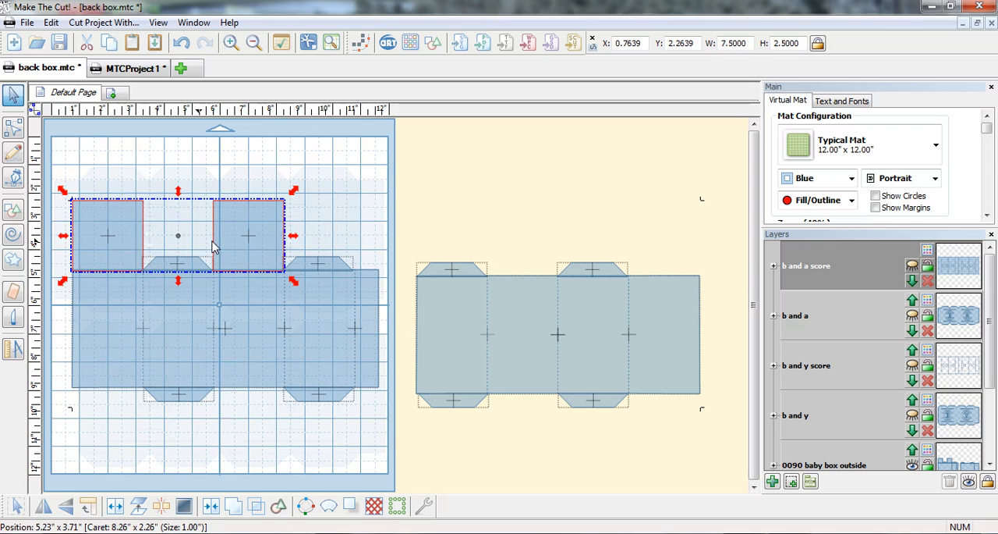
left_click_drag(234, 246, 237, 429)
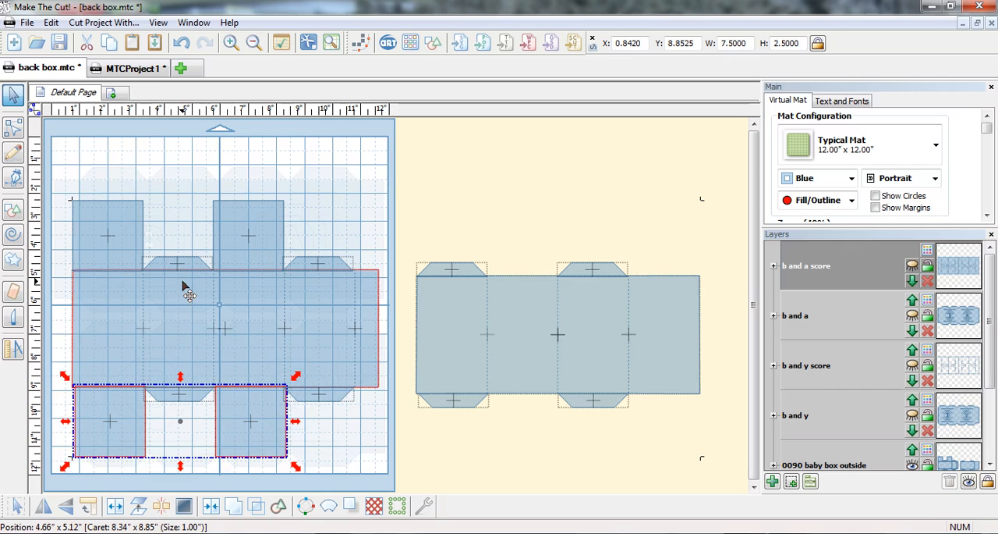
Copy the four squares from the mat box onto the second and fourth sections of the box beside the mat.
left_click(94, 231, "shift")
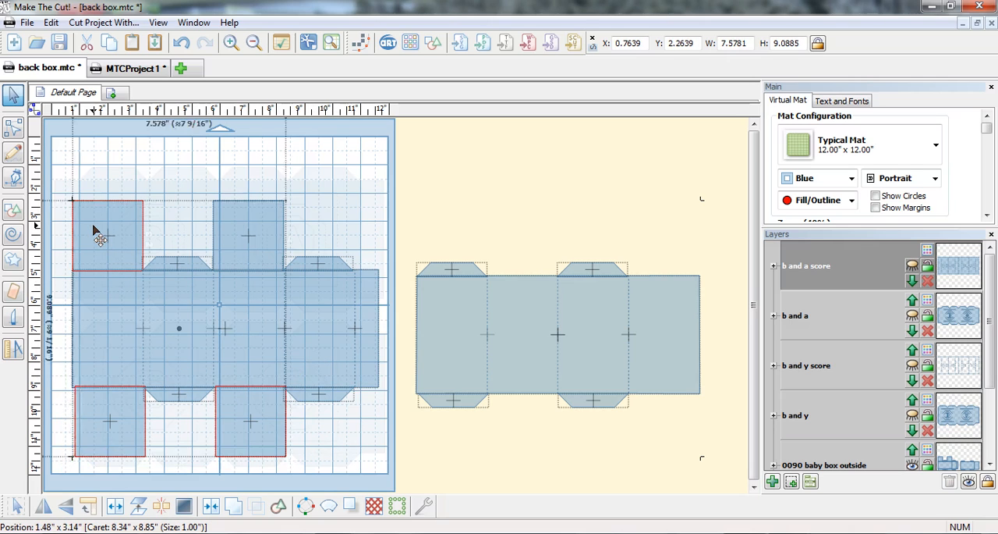
left_click(229, 227, "shift")
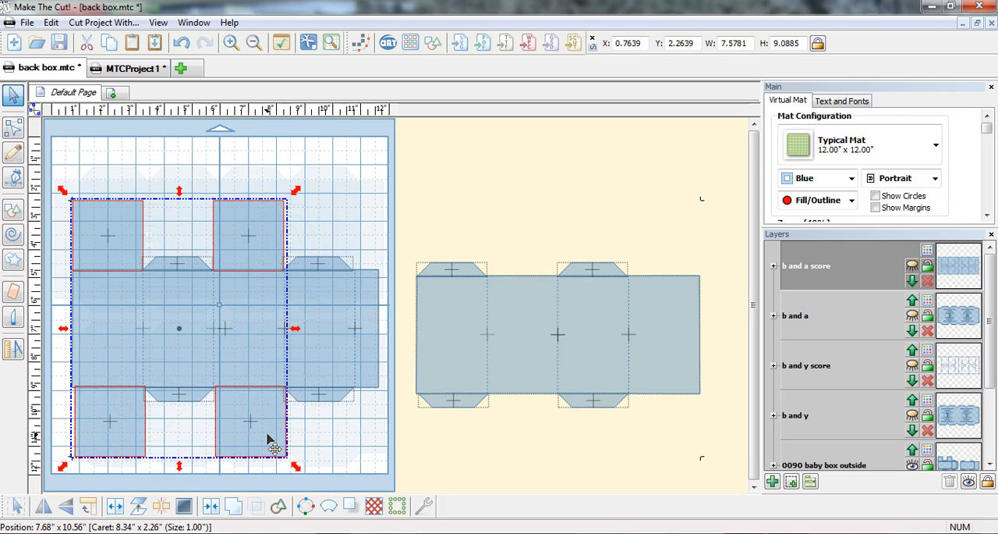
left_click_drag(267, 440, 679, 446)
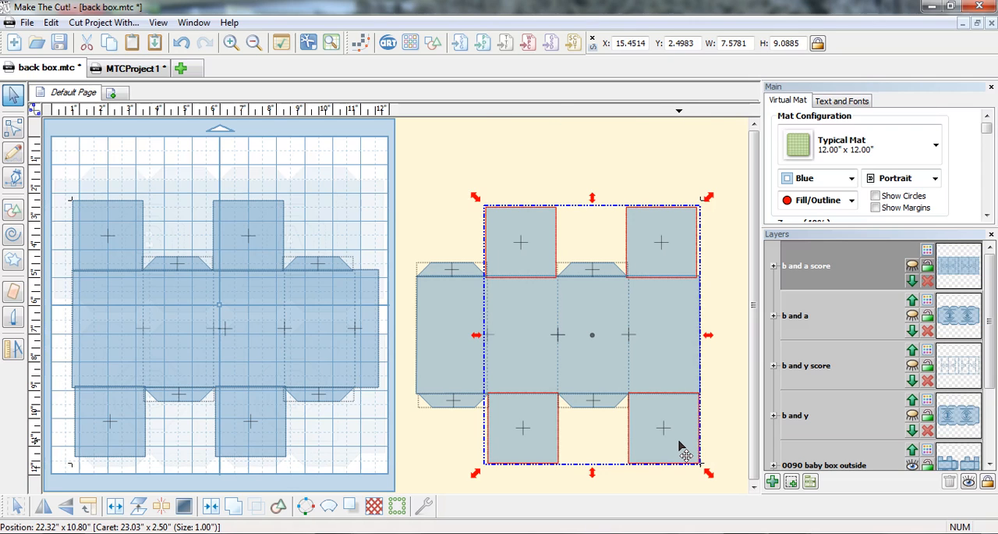
Nudge the four squares of the off-mat box right to X 15.5243 to align them with its second and fourth sections.
left_click(732, 495)
left_click_drag(718, 480, 557, 387)
left_click(661, 277)
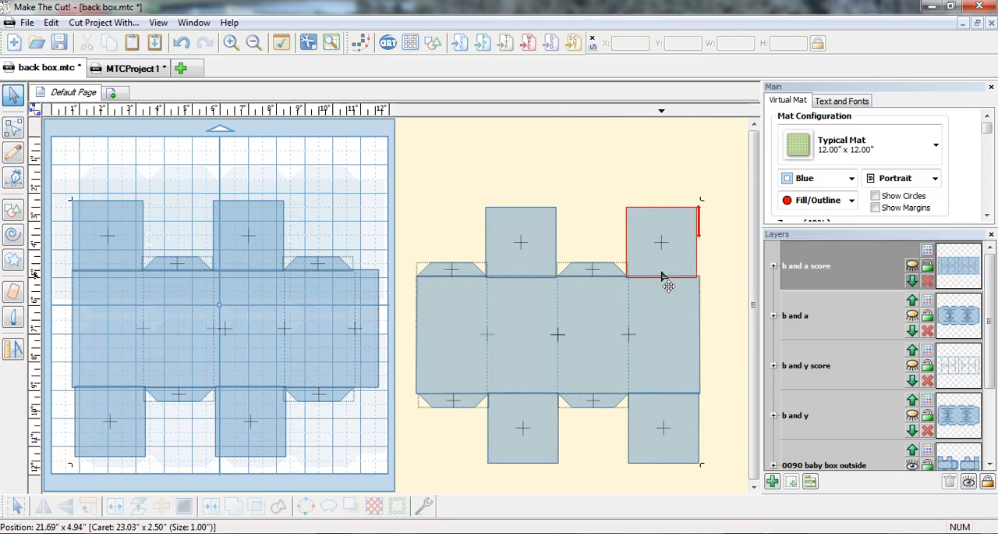
left_click(517, 248)
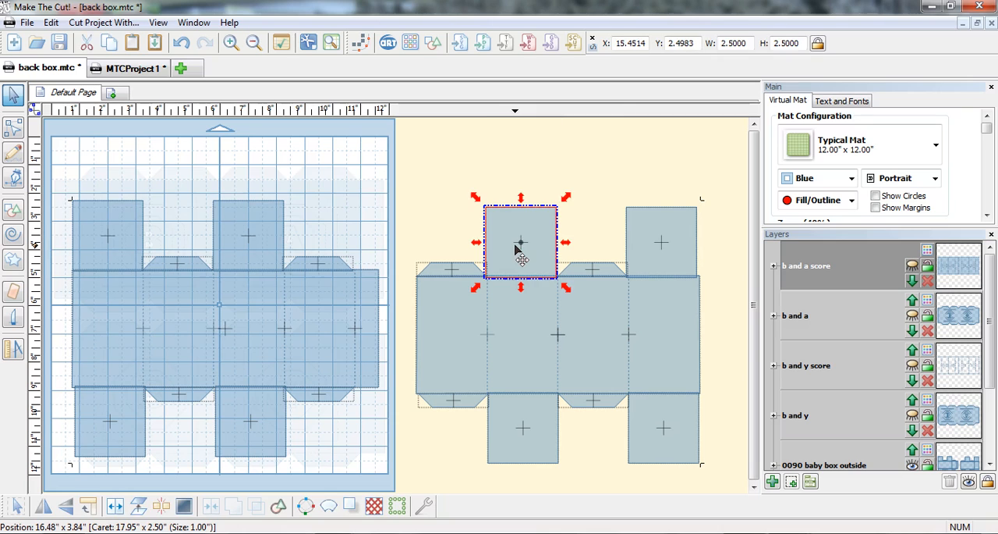
left_click(645, 248, "shift")
left_click(531, 412, "shift")
left_click(646, 417, "shift")
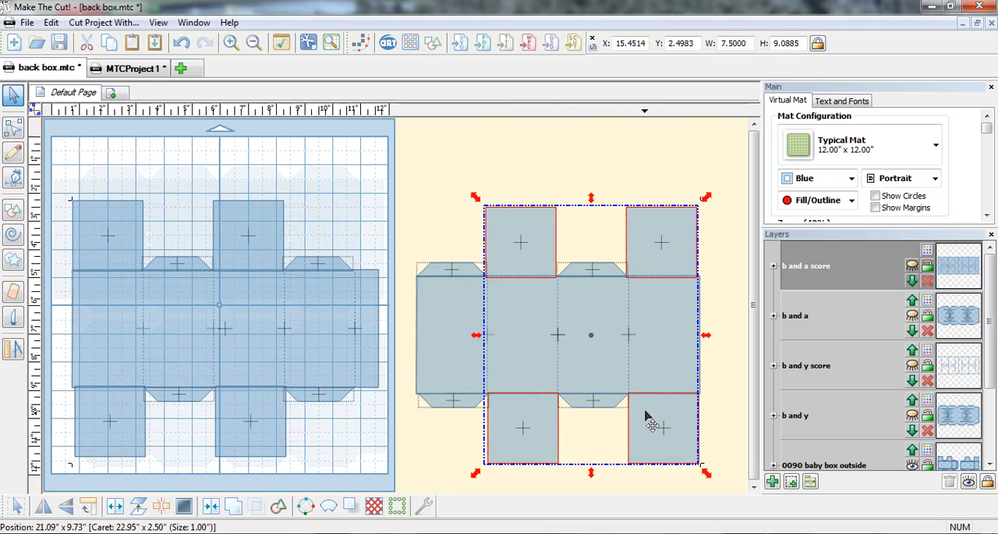
left_click_drag(645, 419, 647, 419)
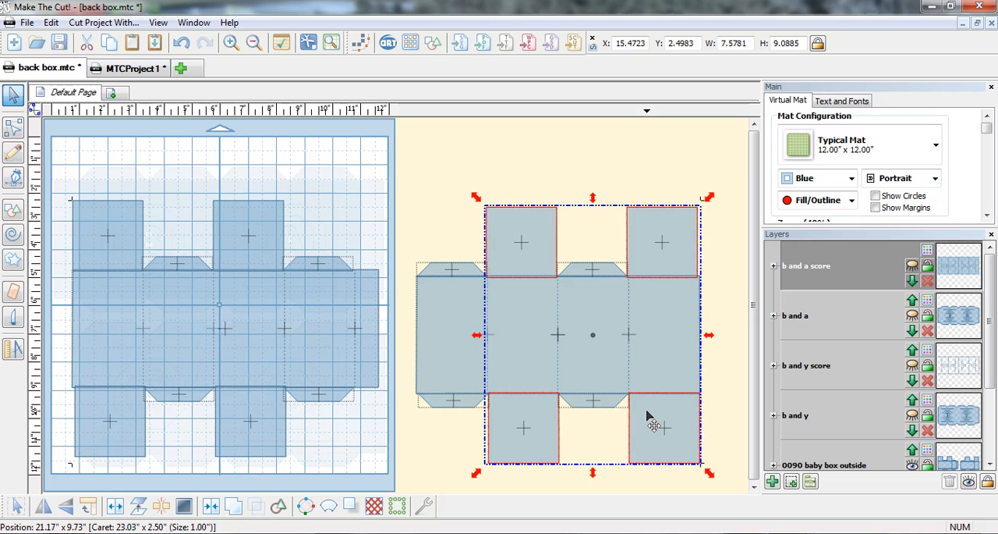
key("Right")
key("Right")
key("Right")
key("Right")
key("Right")
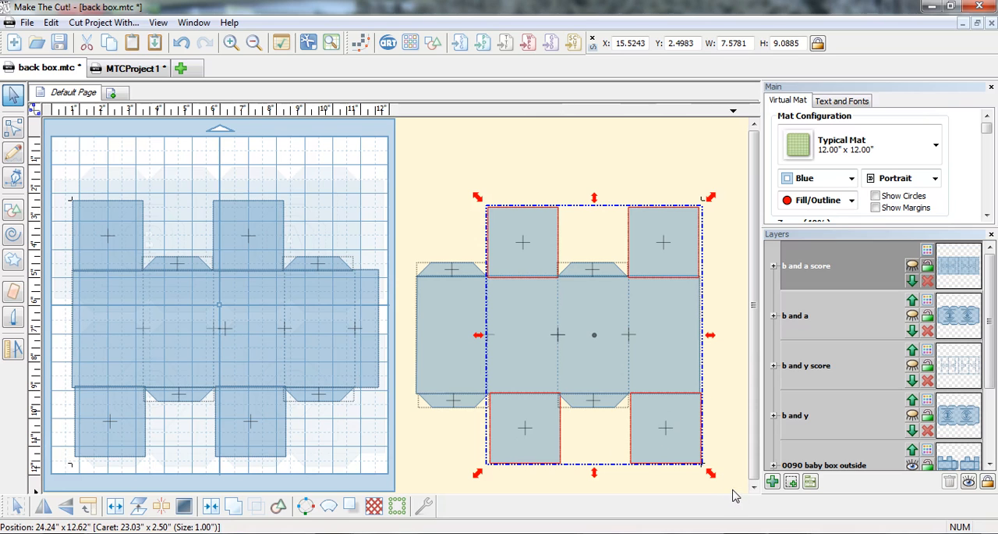
Rotate the entire off-mat box template, including its squares and flaps, by 180 degrees.
left_click_drag(733, 496, 390, 197)
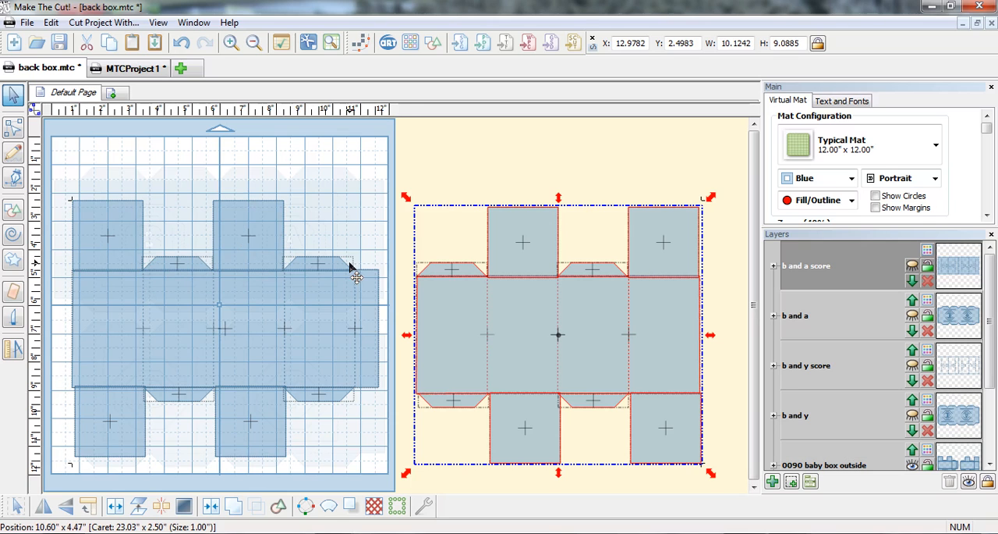
left_click(88, 506)
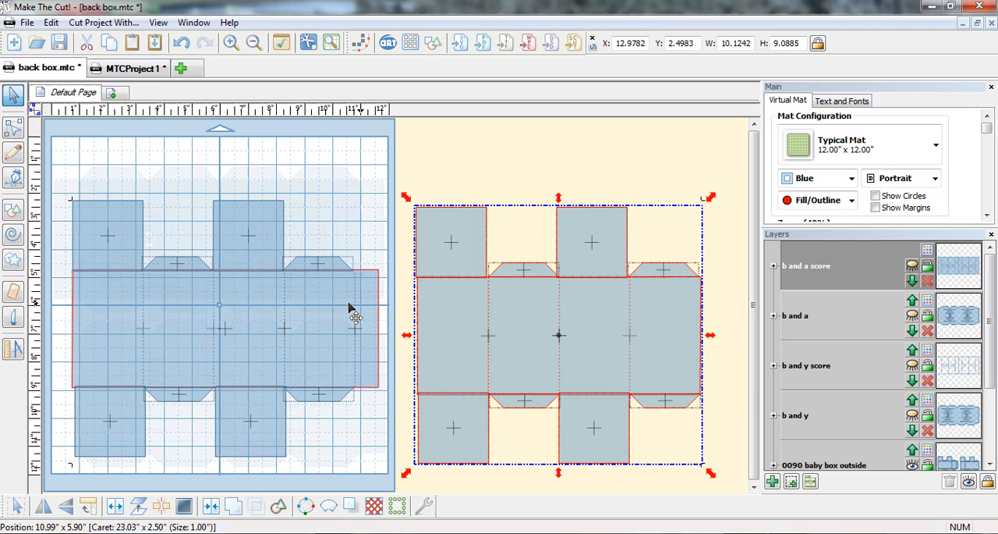
Nudge the upper squares of the off-mat box right, the third-section one to X 17.9990 and the first-section one to X 13.0095.
left_click(736, 182)
left_click(584, 245)
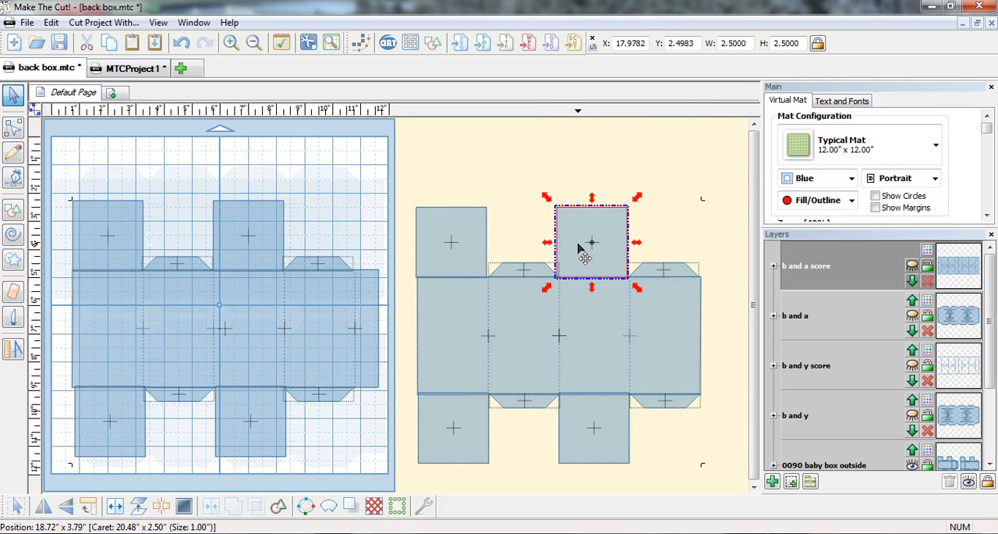
key("Right")
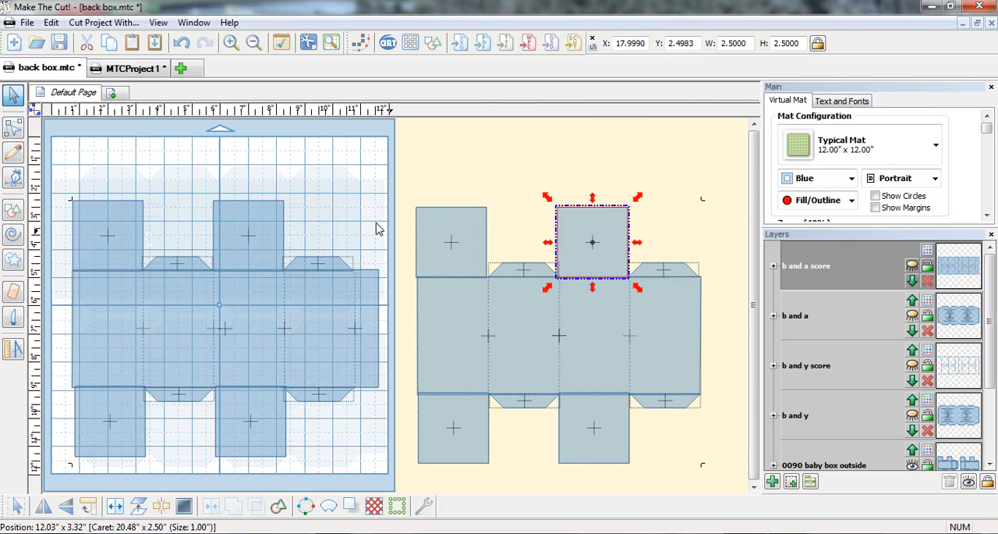
left_click(468, 261)
key("Right")
key("Right")
key("Right")
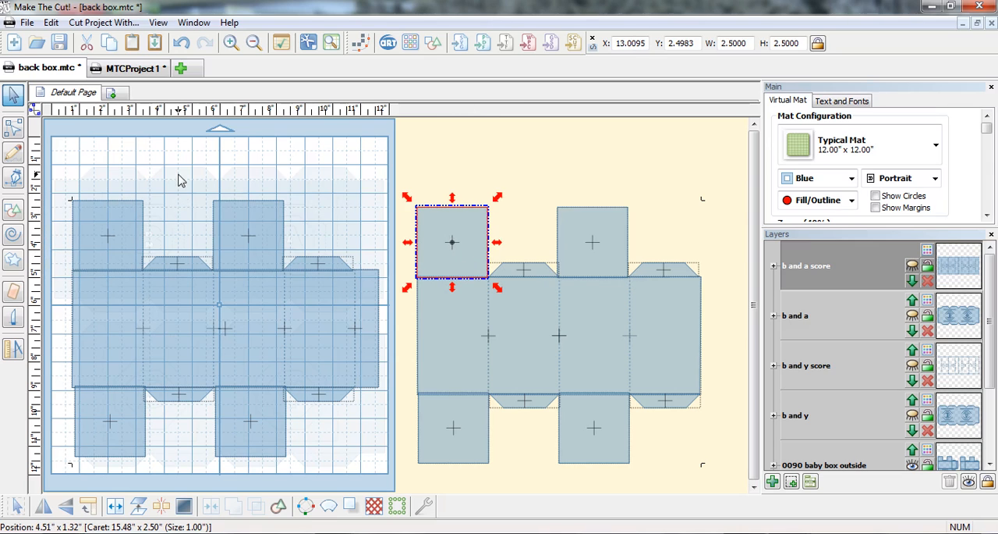
Nudge the mat box's lower squares to Y 8.8629, shifting the first-section one left to X 0.8004.
left_click(89, 452)
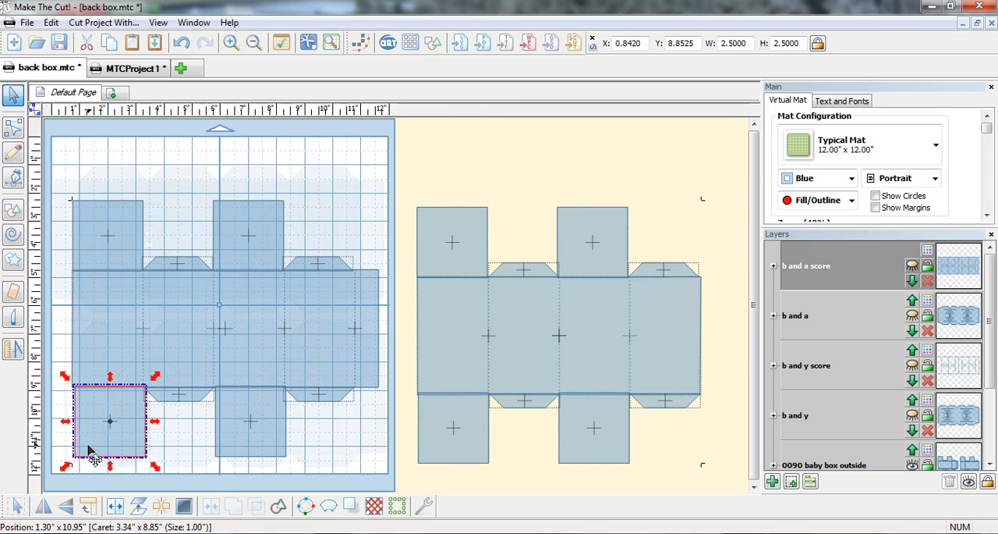
key("Left")
key("Left")
key("Left")
key("Left")
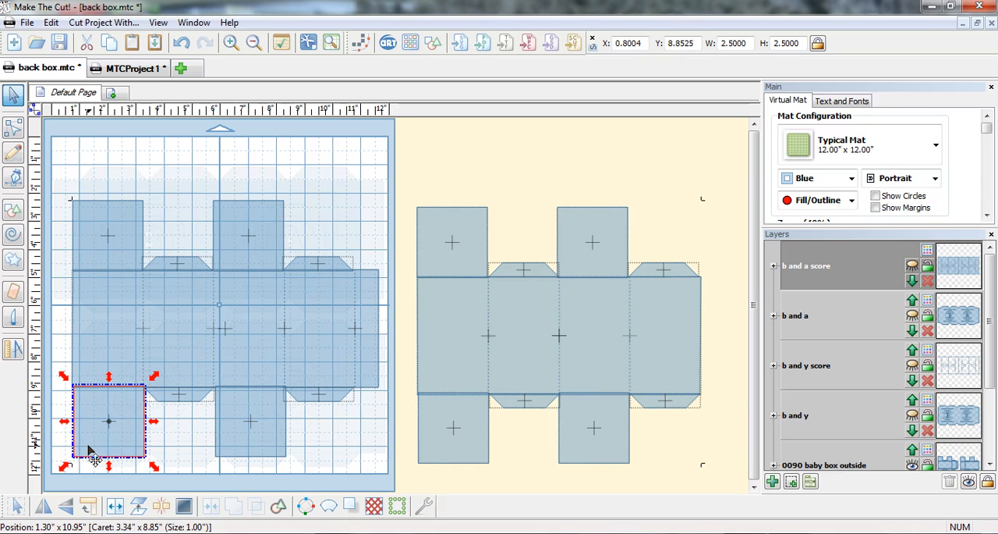
key("Down")
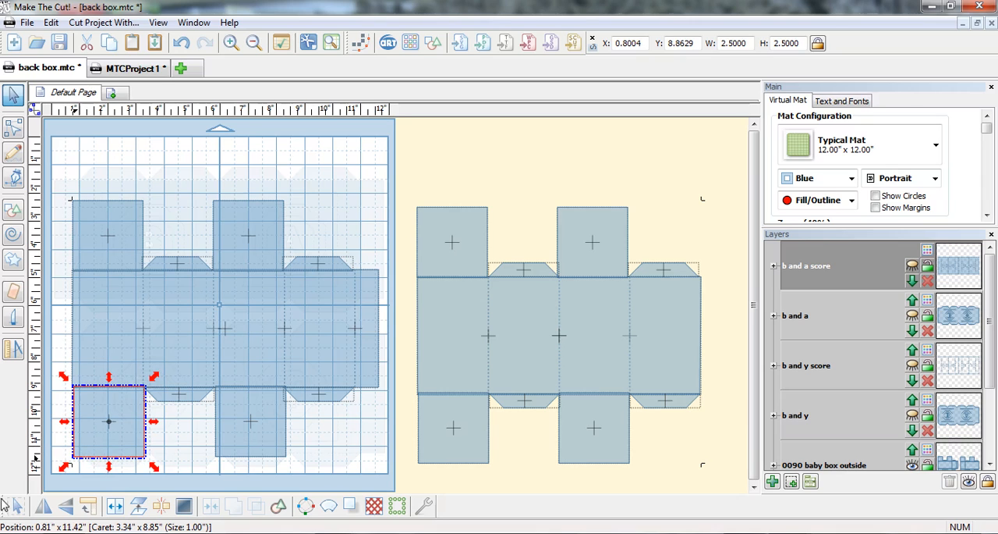
left_click(279, 428)
key("Down")
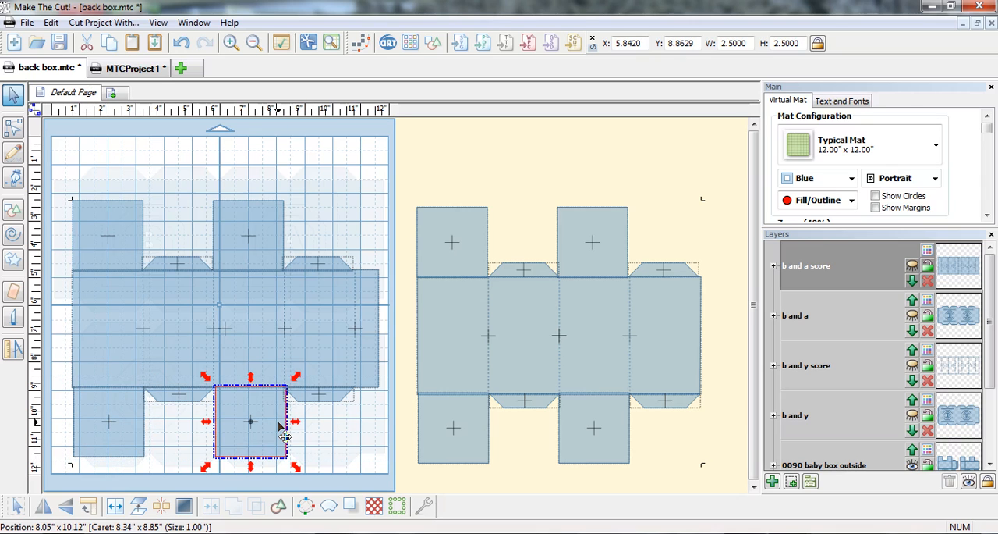
Try to join the mat box's panel, squares and flaps into one shape.
left_click(103, 406, "shift")
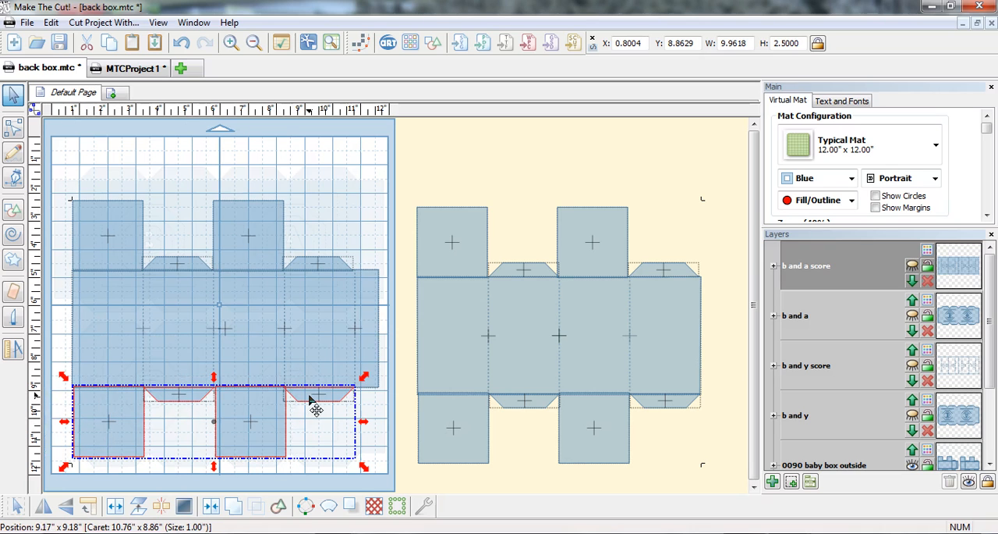
left_click(376, 381, "shift")
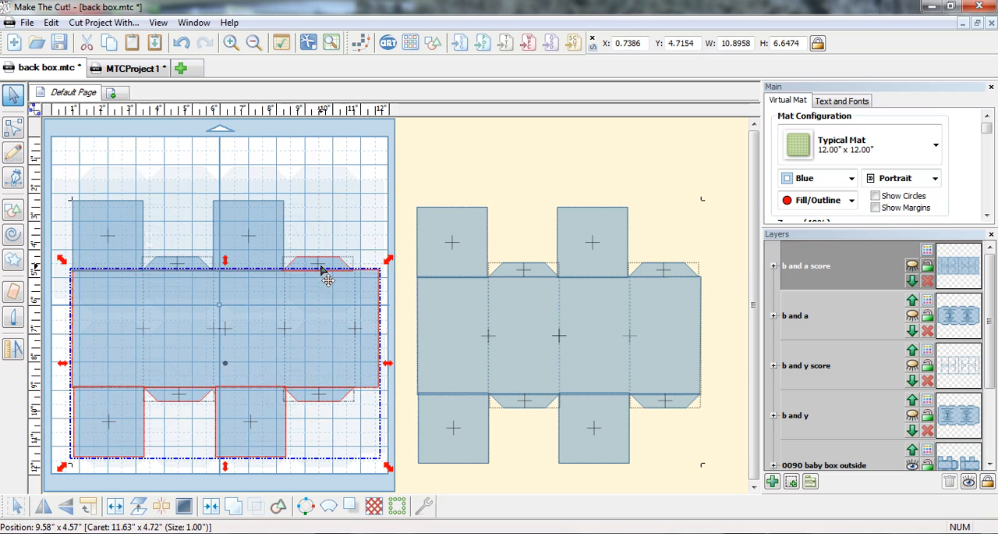
left_click(268, 239, "shift")
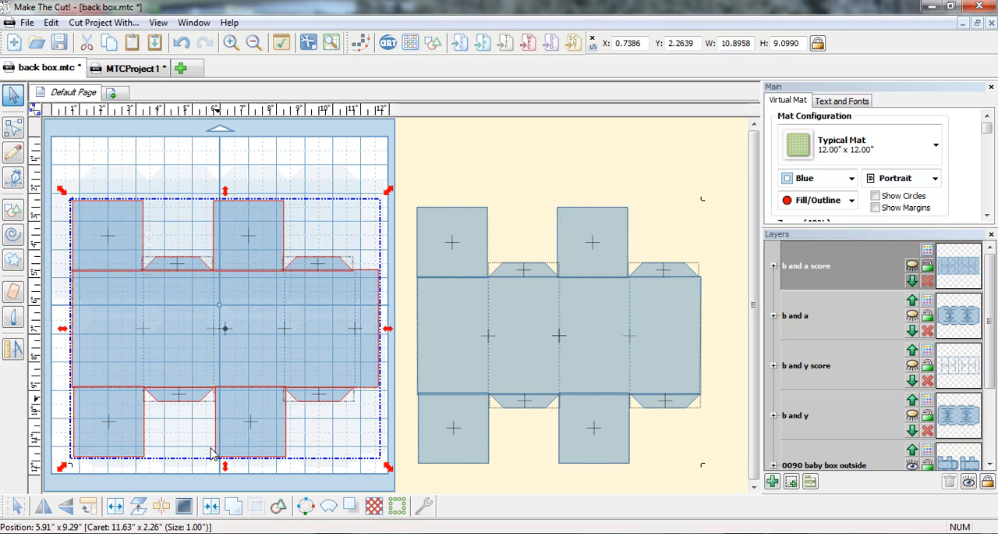
left_click(214, 506)
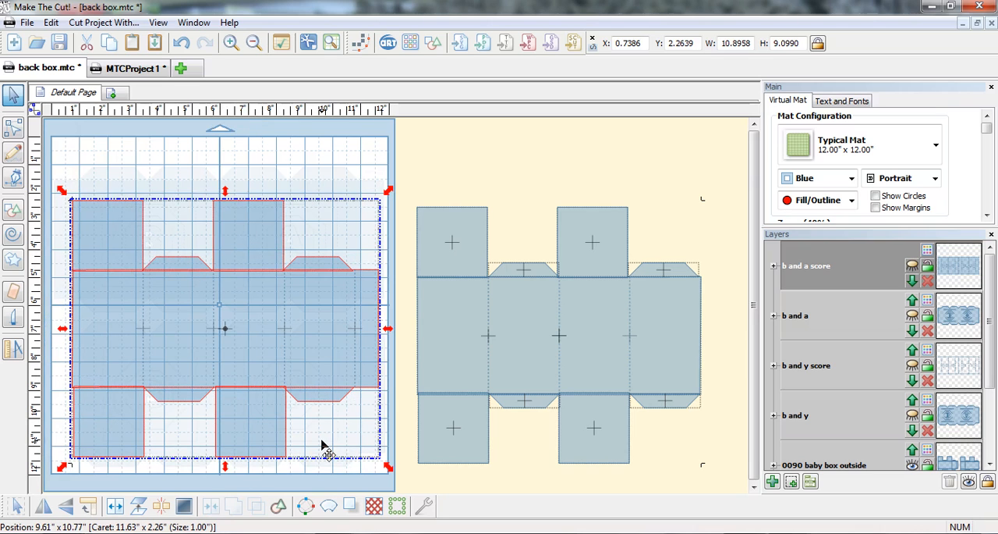
left_click(178, 45)
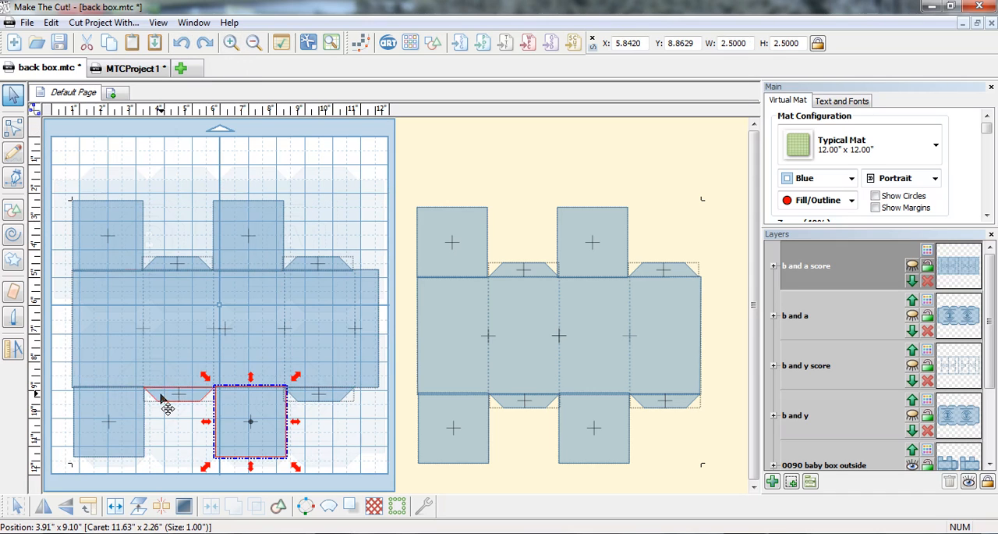
Weld the mat box's central panel, four squares and four flaps into one shape.
left_click(128, 411, "shift")
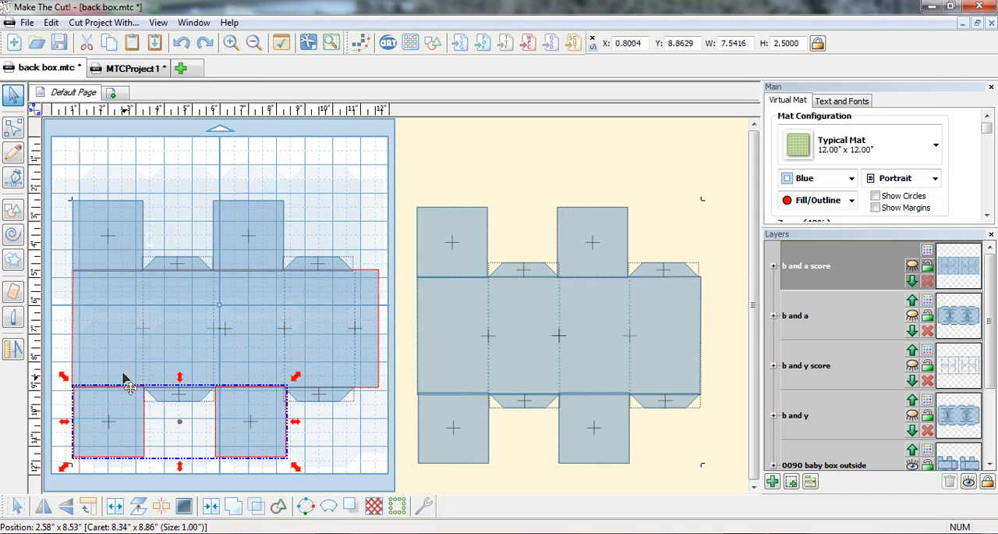
left_click(127, 380, "shift")
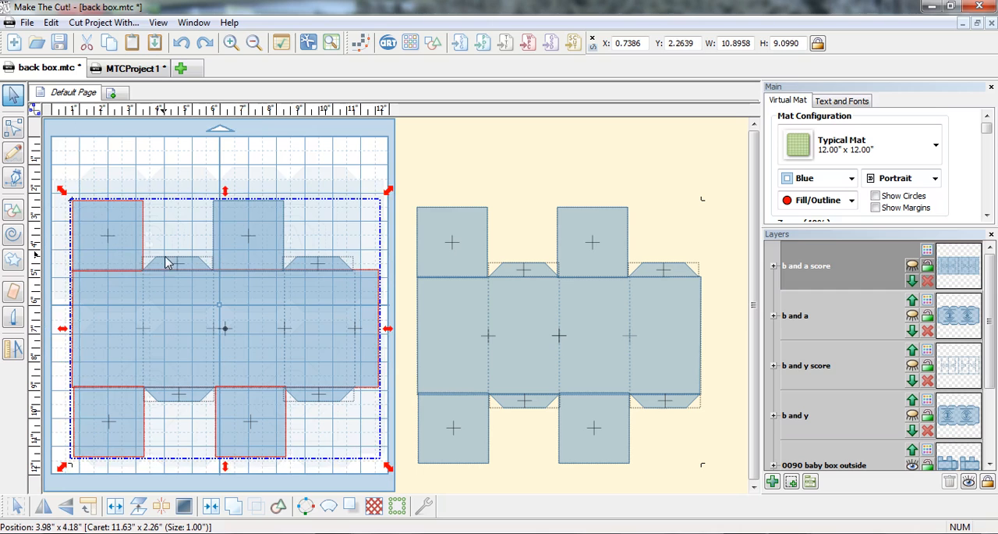
left_click(173, 263, "shift")
left_click(231, 250, "shift")
left_click(312, 264, "shift")
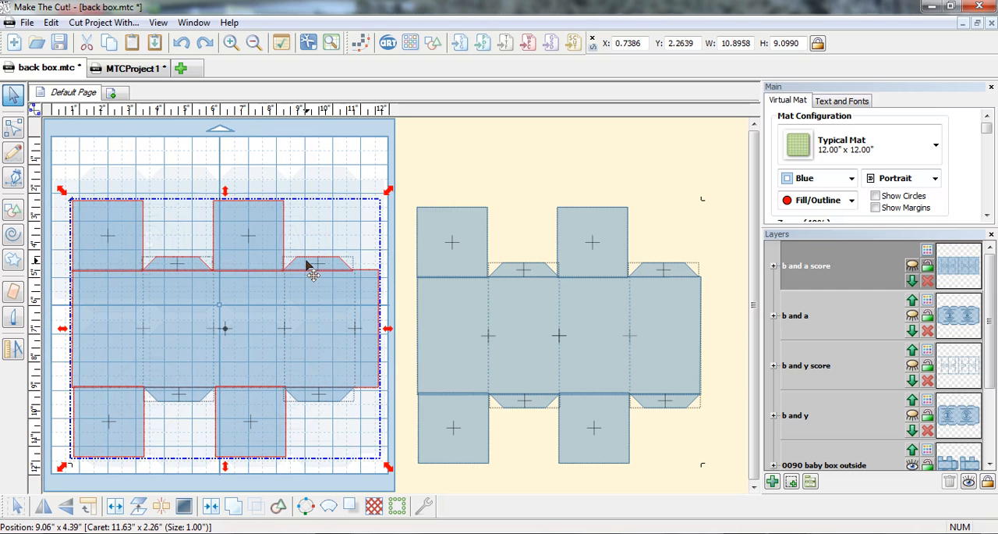
left_click(319, 396, "shift")
left_click(179, 399, "shift")
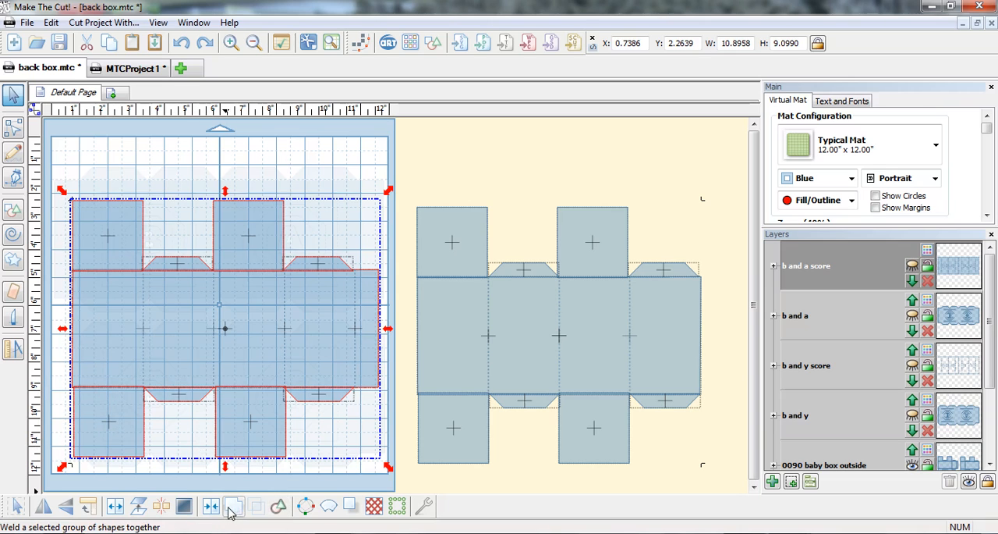
left_click(235, 508)
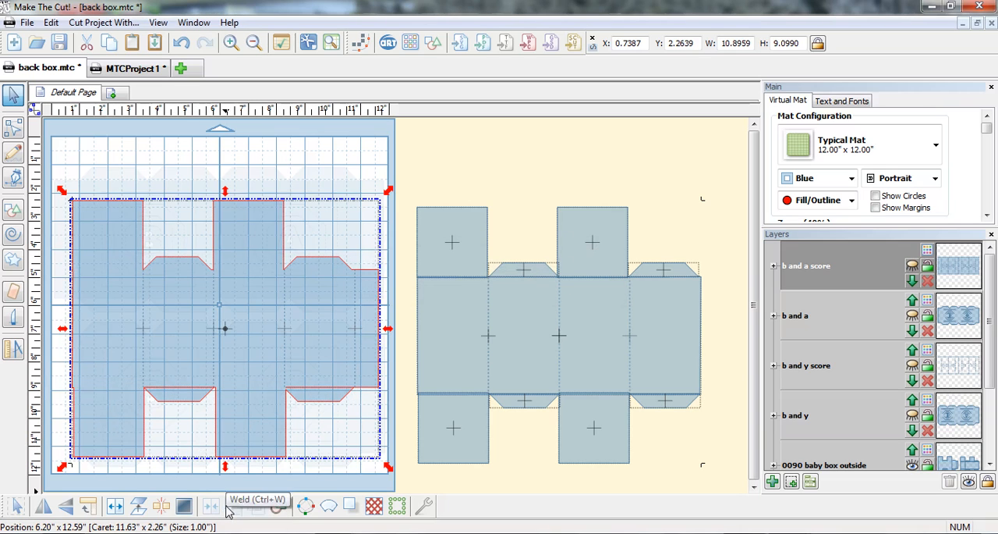
Fill the gaps between the welded box's body and its two lower flaps with the 1 mm Inverse Eraser.
left_click(14, 291)
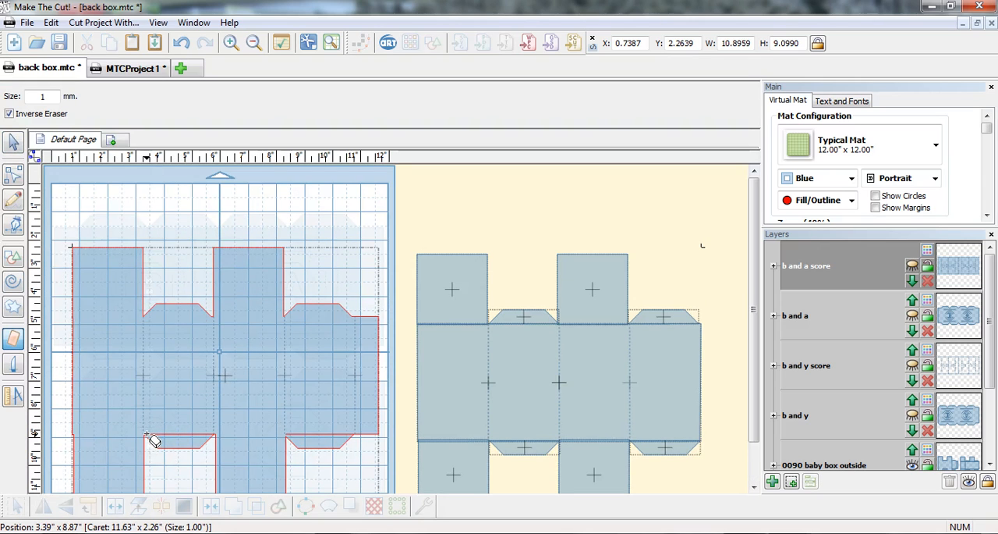
left_click_drag(153, 441, 219, 442)
left_click_drag(289, 433, 353, 434)
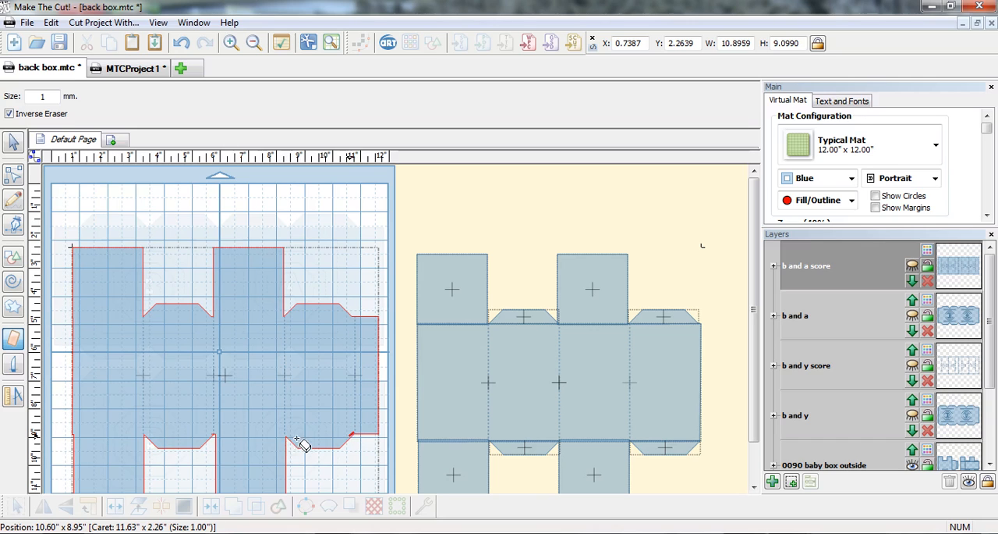
left_click_drag(214, 430, 209, 436)
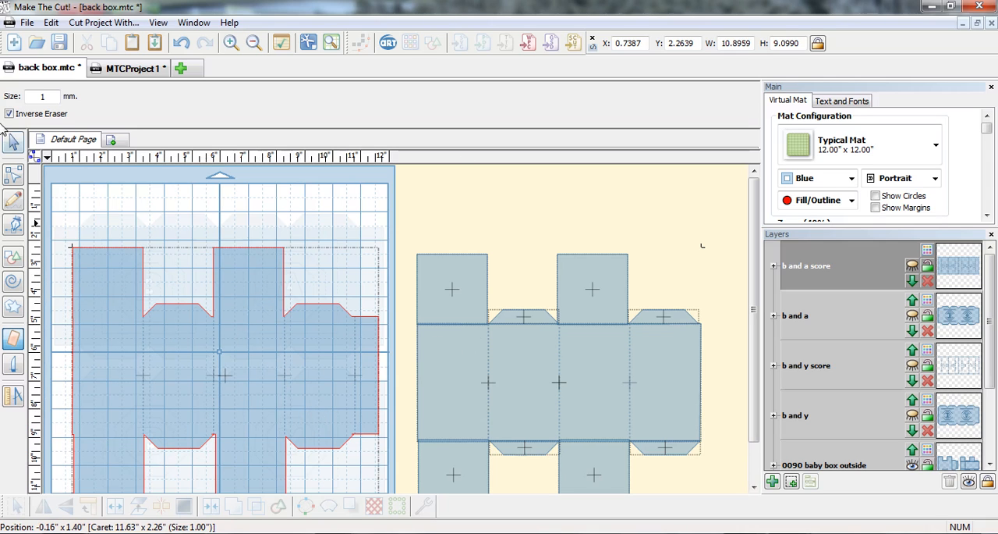
left_click(16, 142)
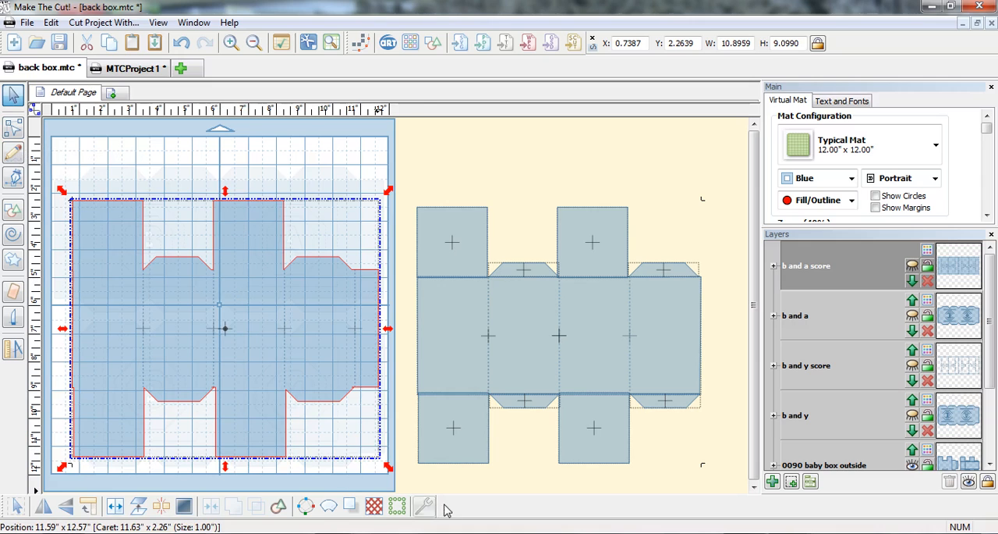
Move the welded box outline to a new layer and name it "back part one".
left_click(791, 481)
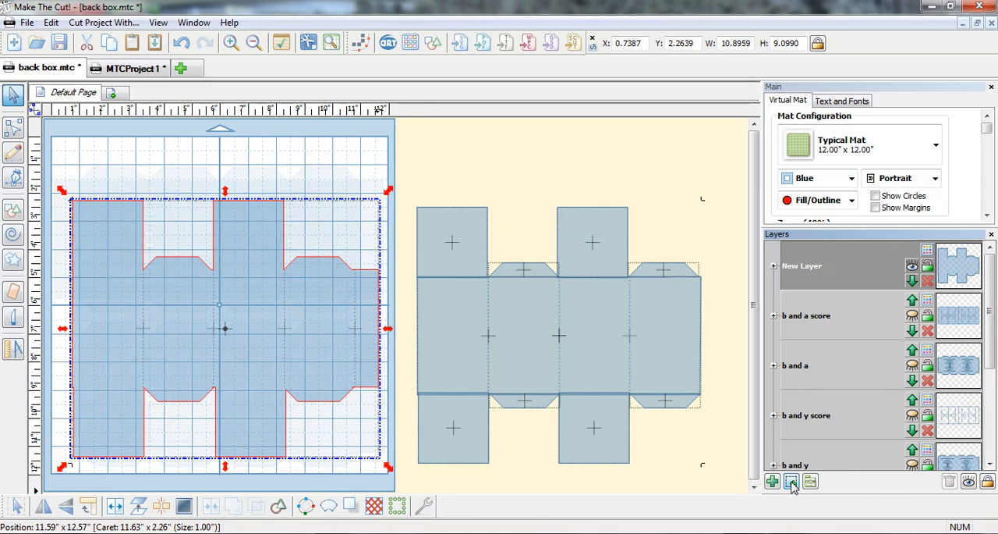
double_click(807, 267)
type("back part one")
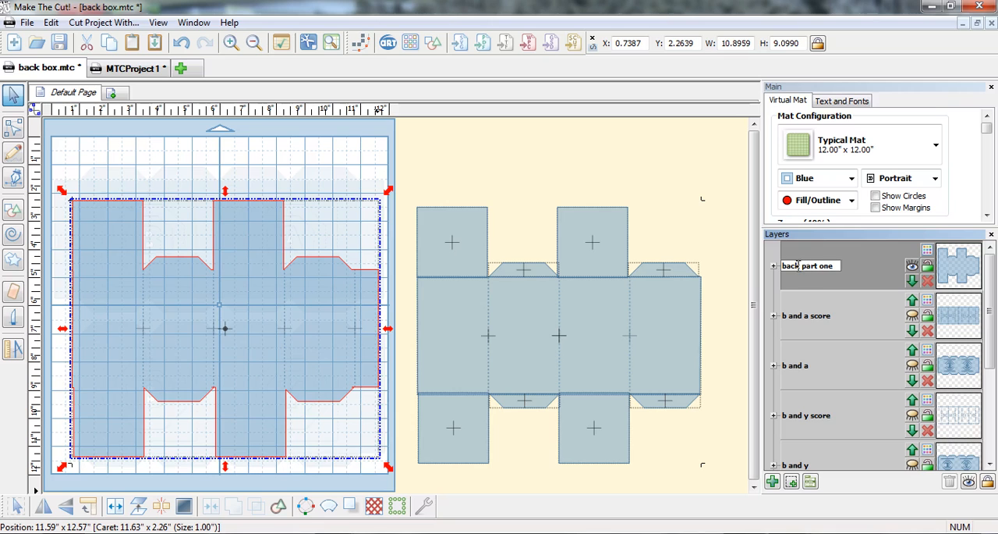
key("Return")
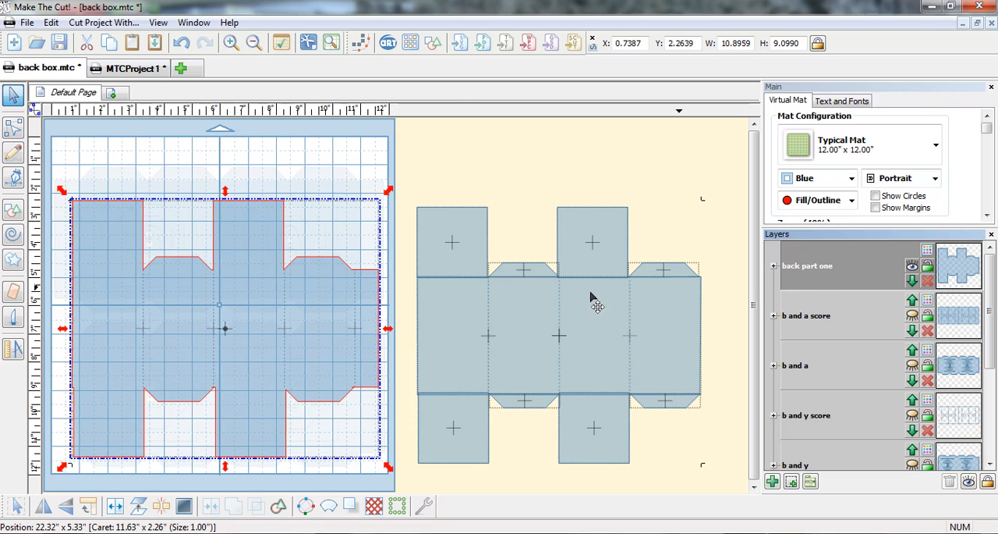
Move the mat box's vertical score lines to a new layer and name it "back part one score".
left_click_drag(388, 426, 106, 261)
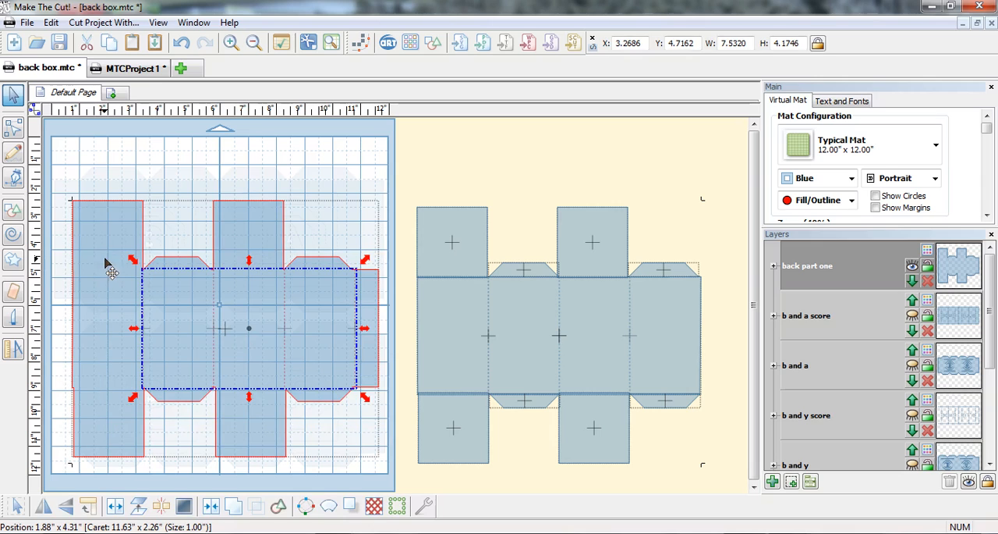
left_click(791, 482)
double_click(819, 270)
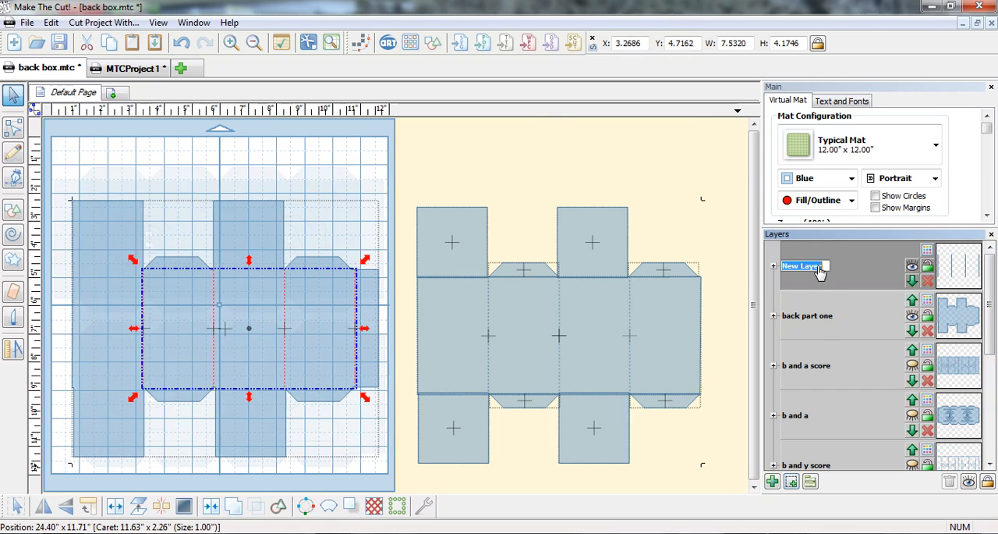
type("back part one score")
key("Return")
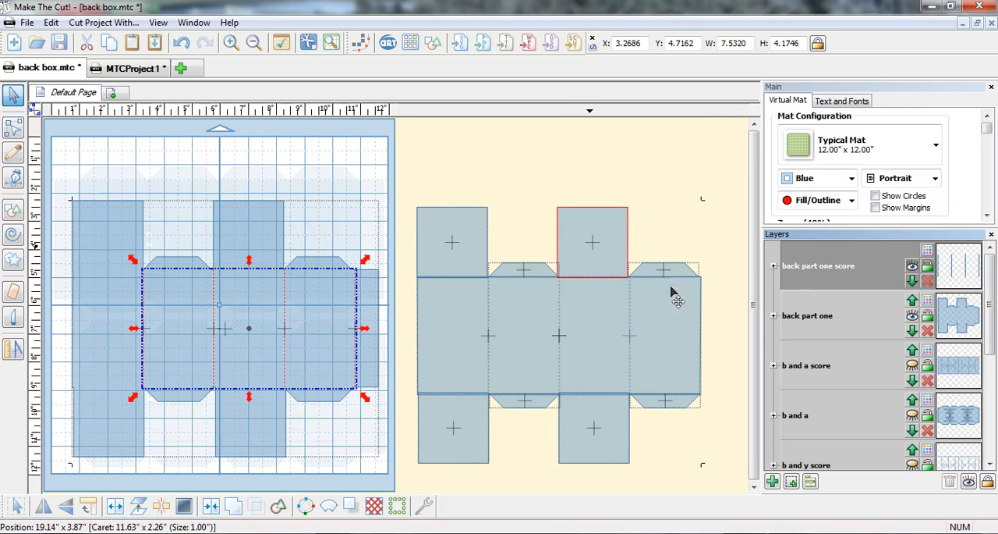
Draw horizontal score lines across the mat box's four sections along the body's upper and lower fold edges.
left_click(16, 154)
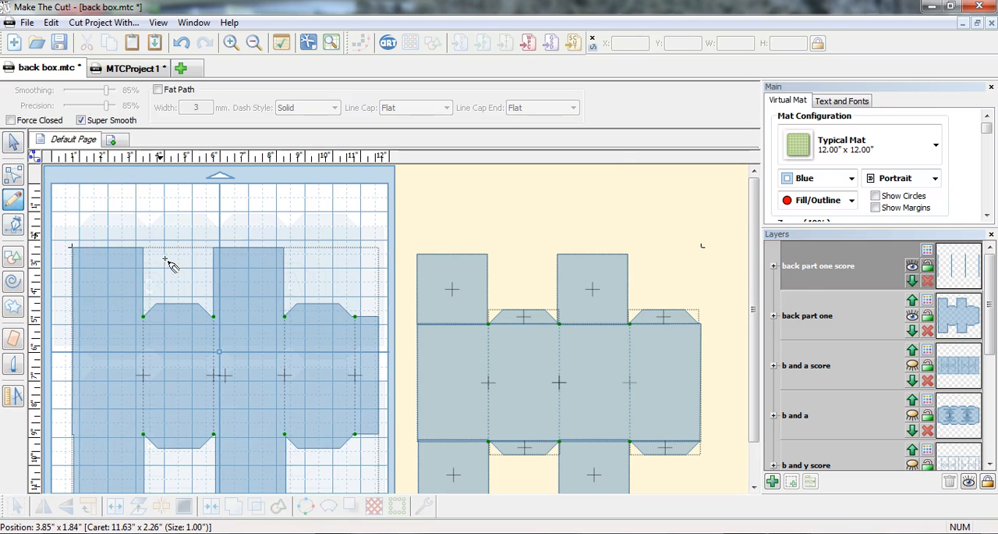
left_click_drag(355, 316, 73, 317)
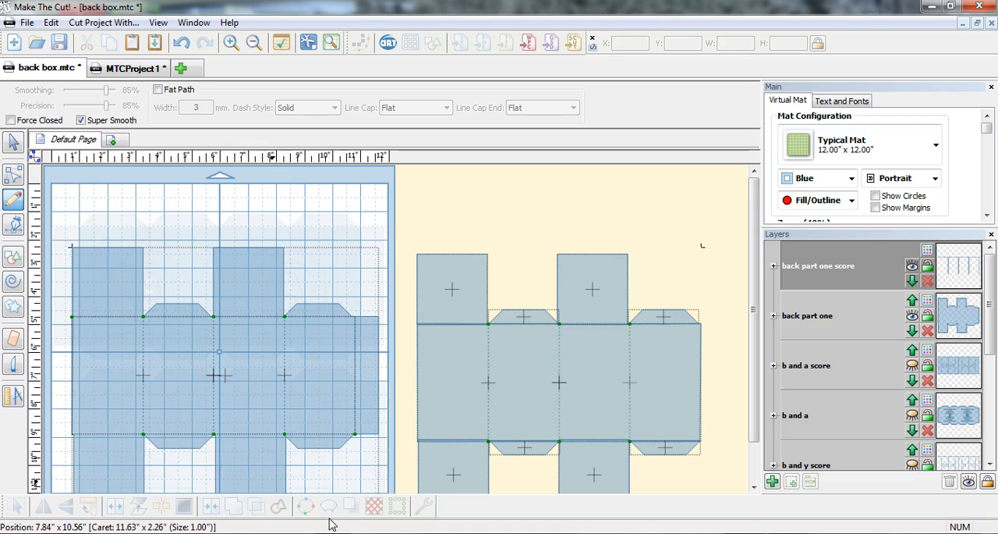
mouse_move(355, 435)
left_mouse_down()
mouse_move(152, 460)
mouse_move(67, 414)
mouse_move(78, 438)
left_mouse_up()
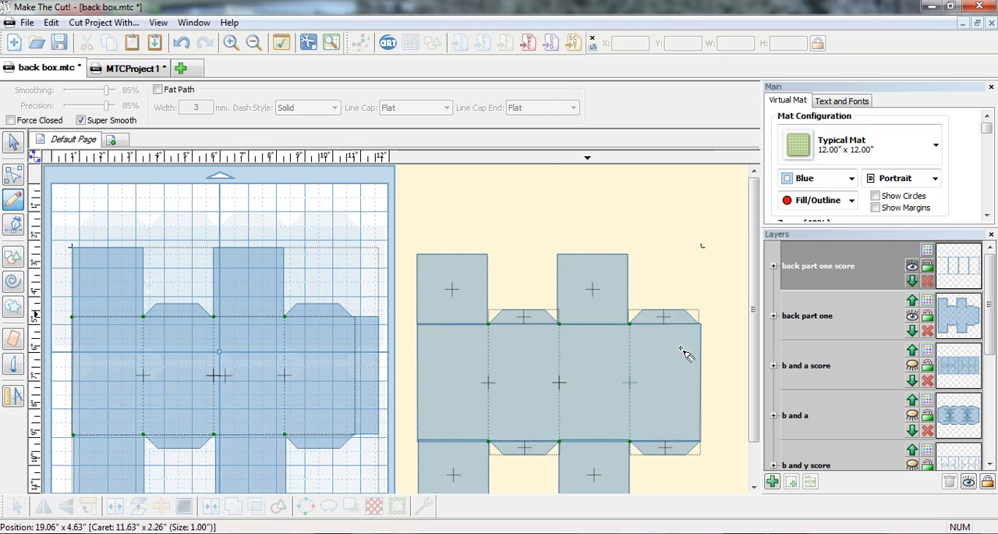
Hide the two back part one layers and move the whole off-mat box template onto the mat at X 1.1345, Y 2.6806.
left_click(913, 320)
left_click(913, 267)
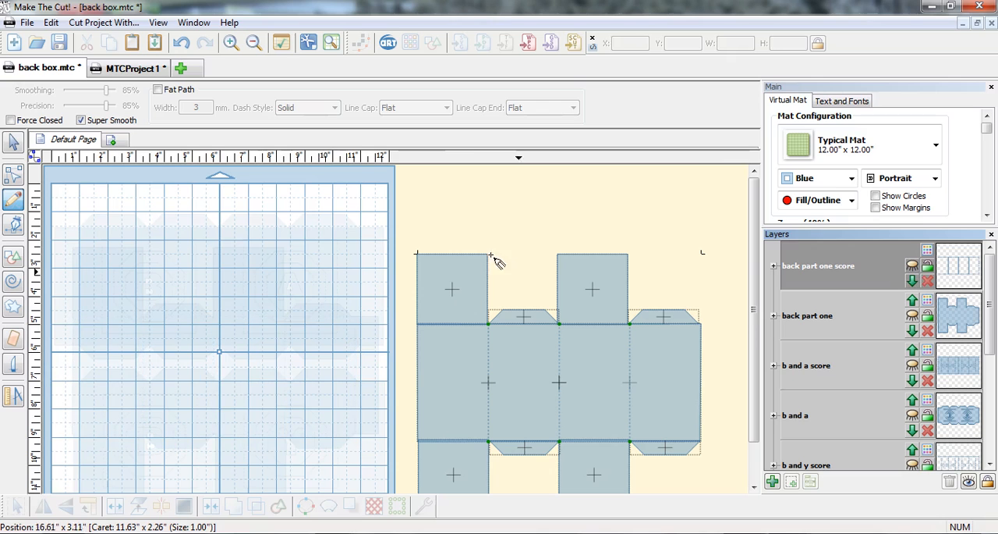
left_click(14, 139)
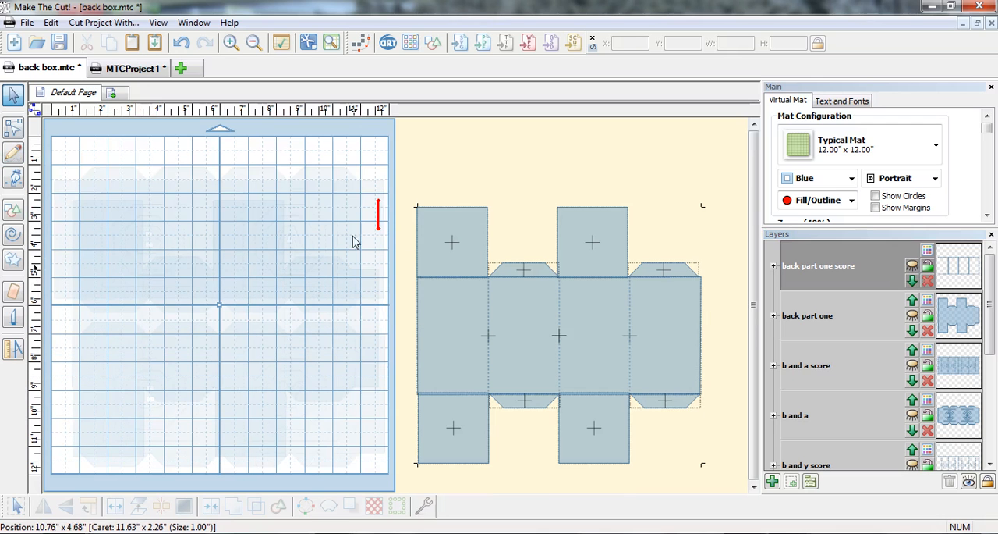
mouse_move(399, 163)
left_mouse_down()
mouse_move(413, 192)
mouse_move(716, 487)
left_mouse_up()
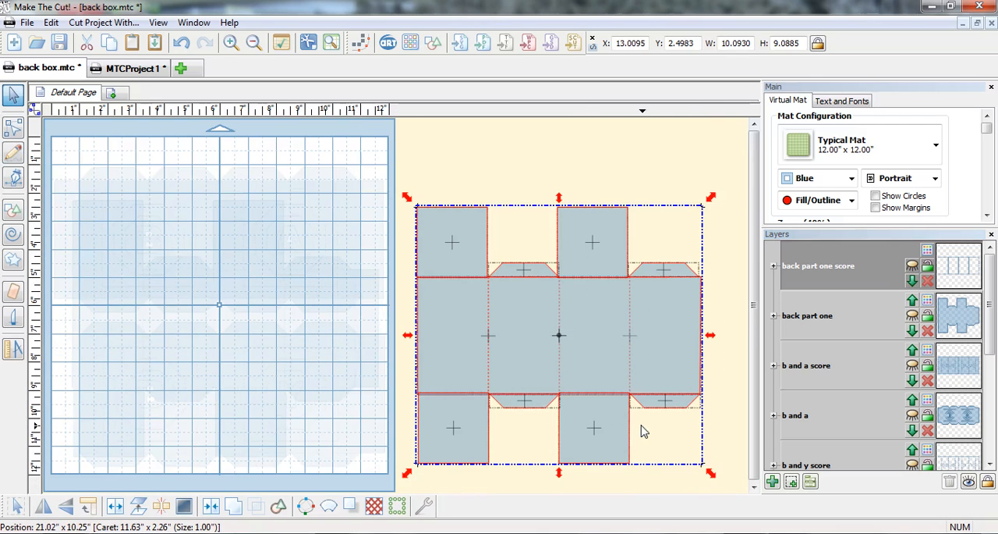
left_click_drag(624, 414, 291, 415)
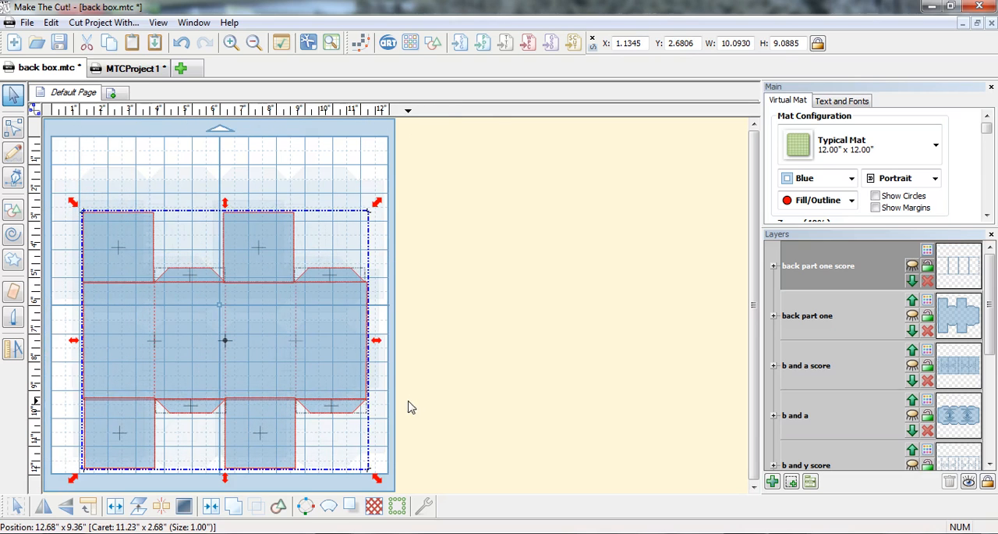
Nudge the second box's two lower squares down slightly, with the first-section one at X 1.1709, Y 9.2900.
left_click(492, 403)
left_click(281, 427)
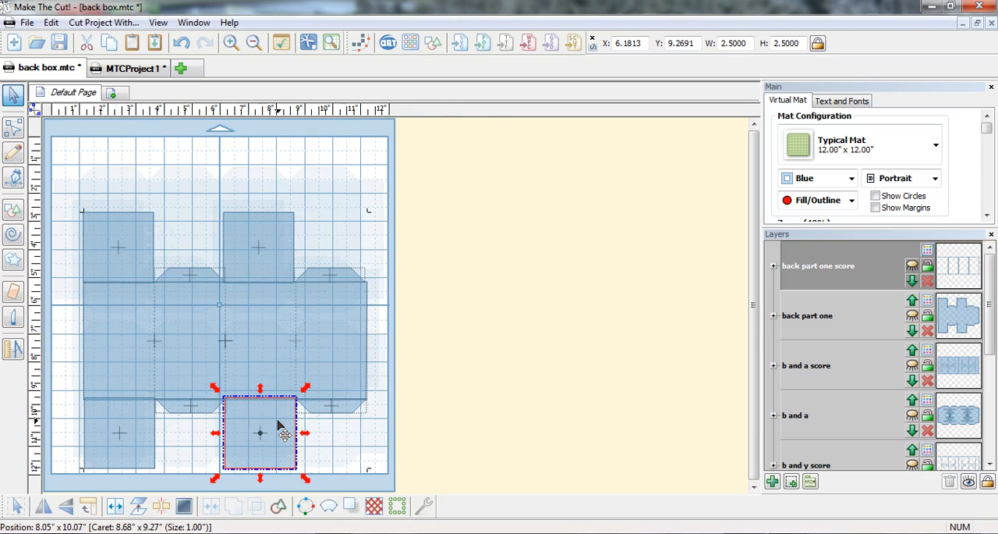
left_click_drag(278, 424, 109, 441)
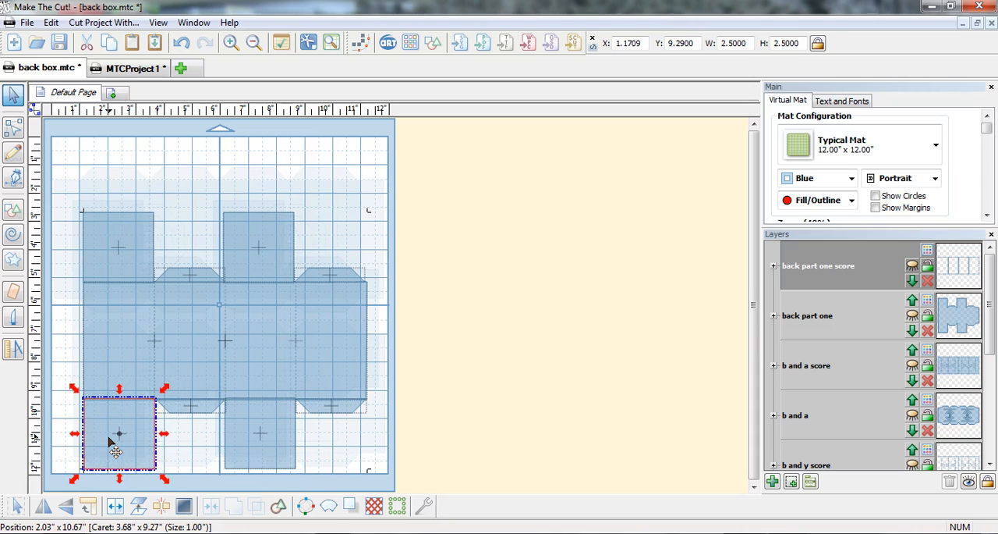
Select the second box's body together with all four lid squares and four flaps, and weld them into one outline.
left_click(256, 468)
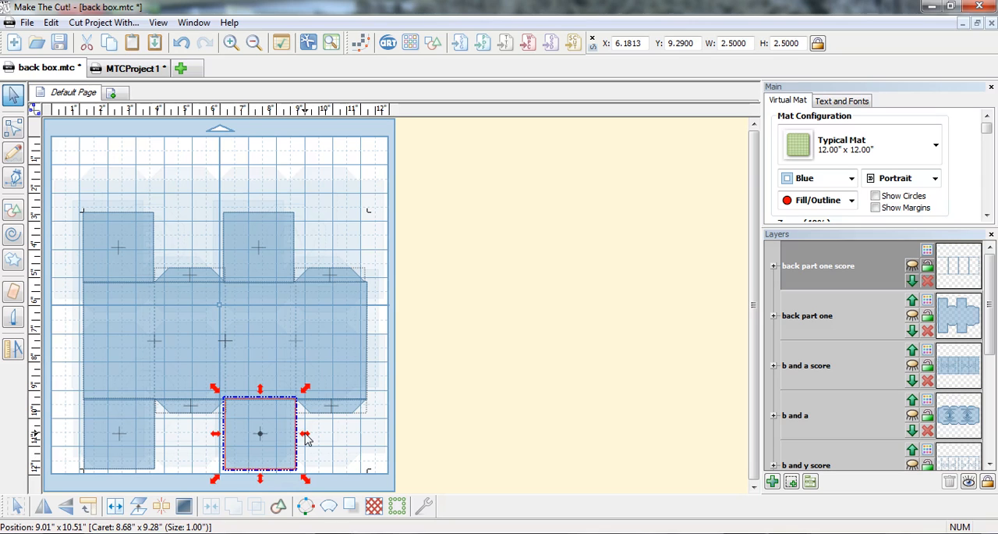
left_click(327, 410, "shift")
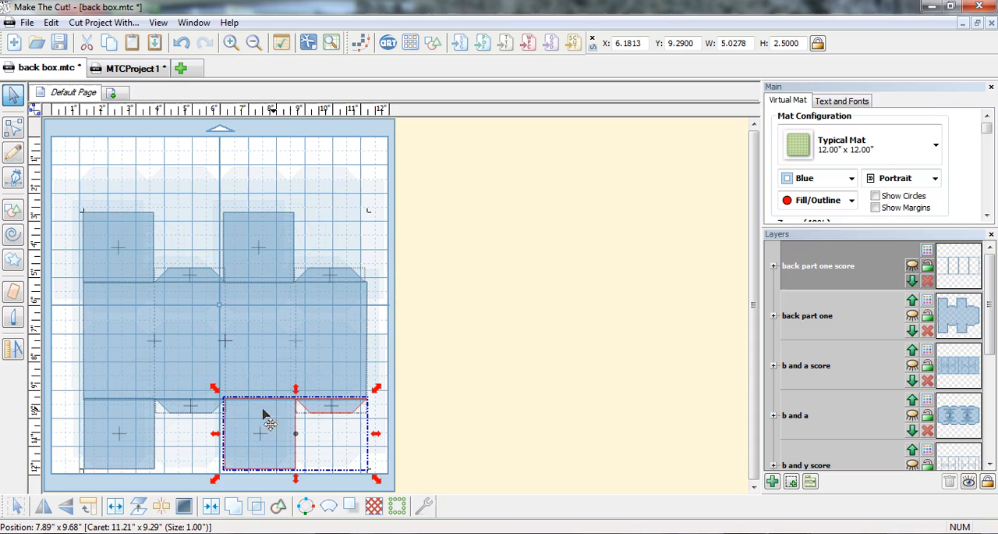
left_click(220, 411, "shift")
left_click(138, 409, "shift")
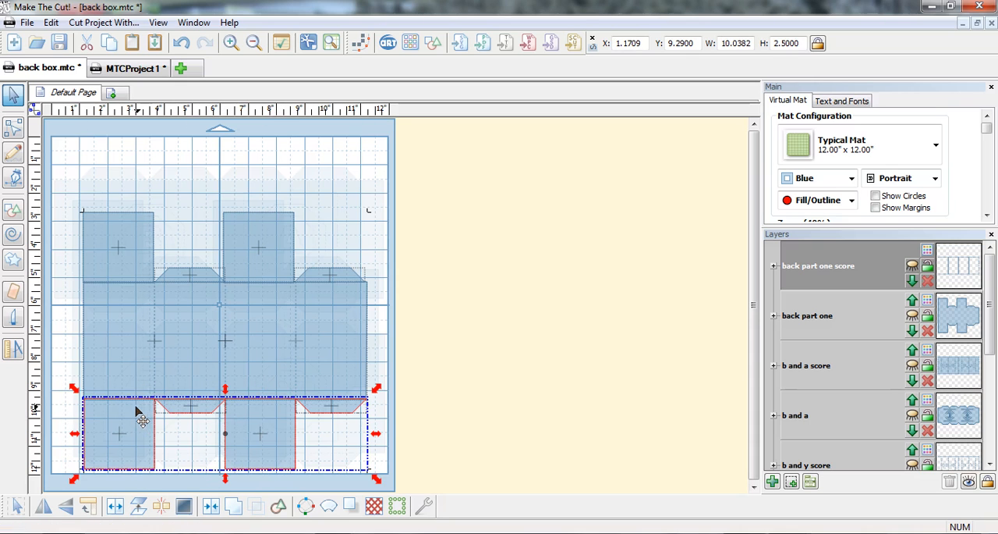
left_click(97, 394, "shift")
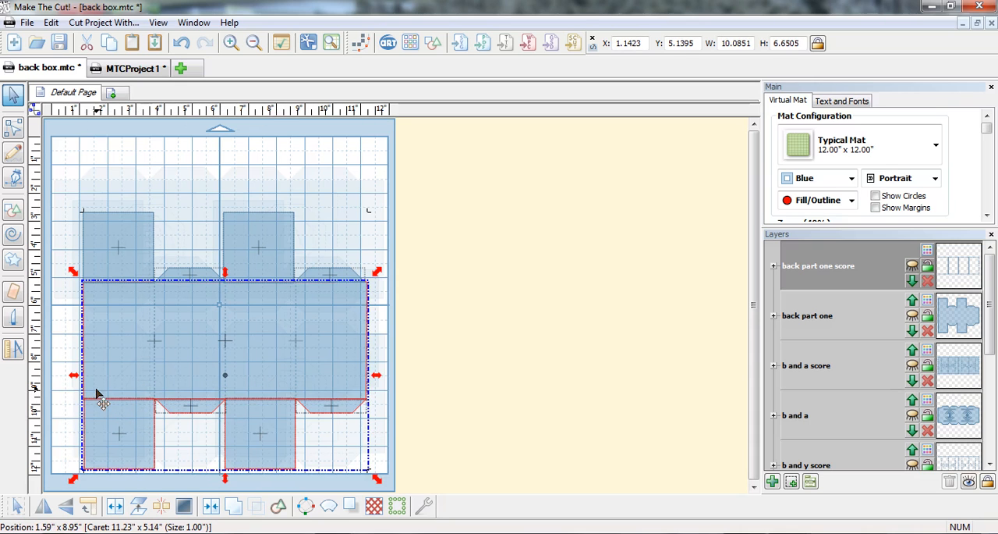
left_click(100, 266, "shift")
left_click(188, 271, "shift")
left_click(232, 261, "shift")
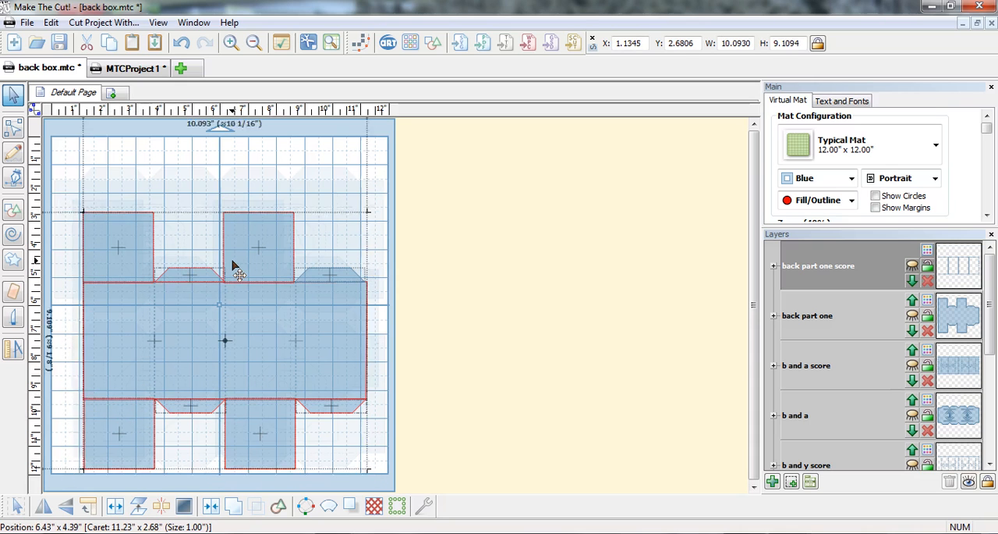
left_click(322, 273, "shift")
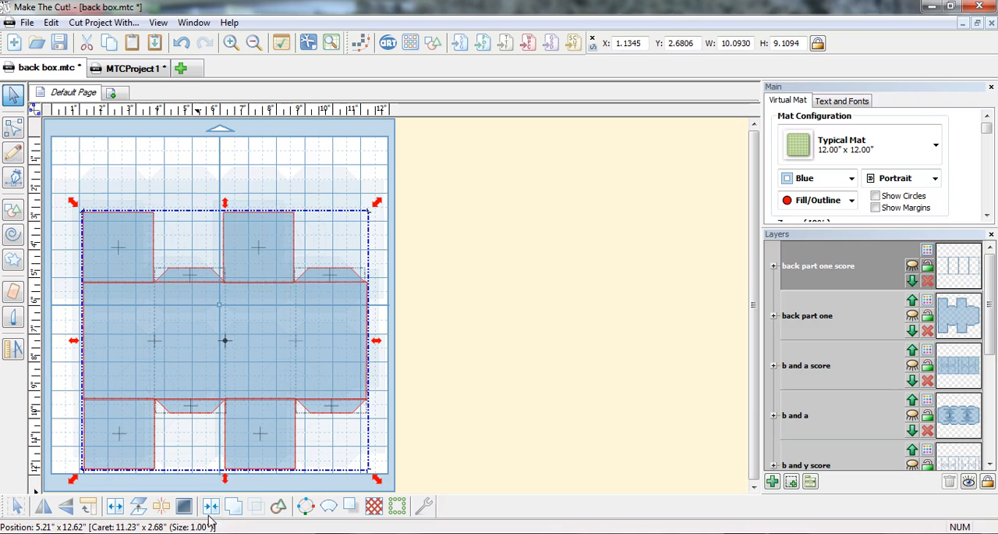
left_click(233, 506)
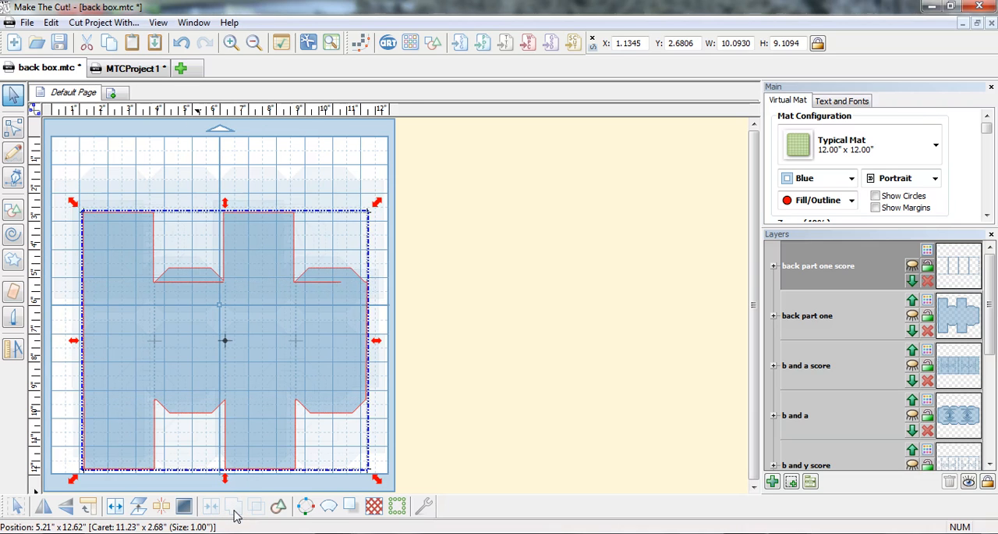
Erase the leftover horizontal lines at the base of the two upper flaps on the welded box outline.
left_click(13, 292)
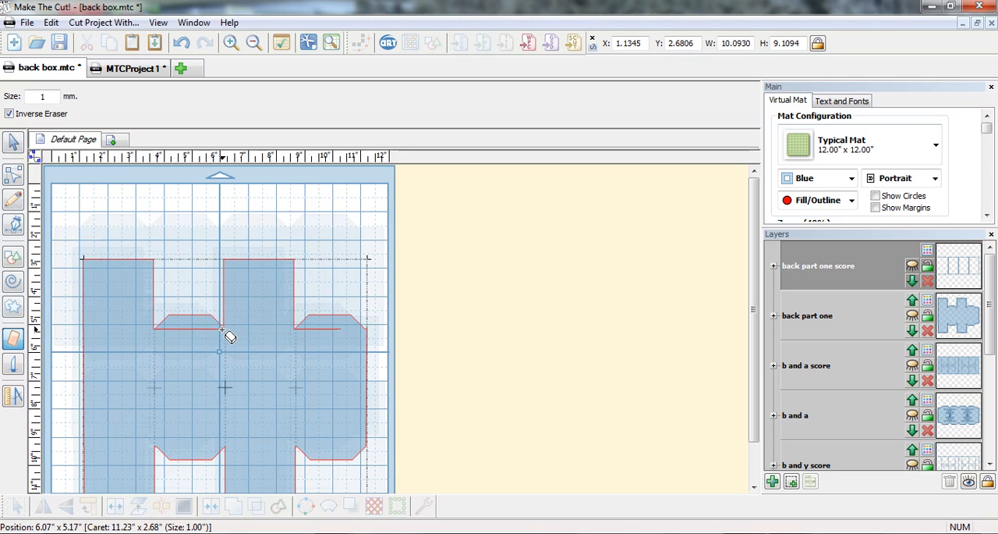
mouse_move(221, 328)
left_mouse_down()
mouse_move(155, 330)
mouse_move(191, 328)
left_mouse_up()
left_click_drag(210, 329, 165, 330)
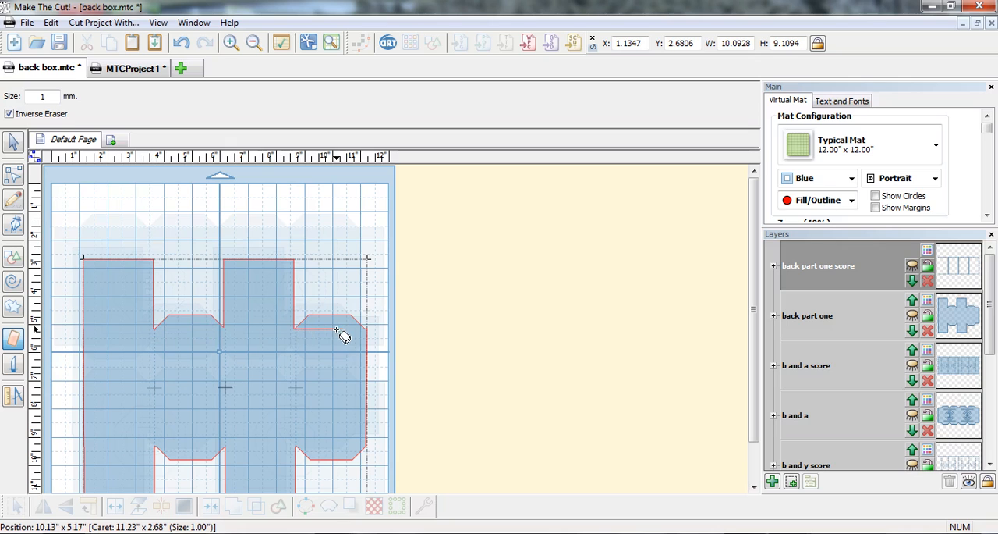
left_click_drag(344, 330, 300, 329)
left_click_drag(339, 328, 300, 327)
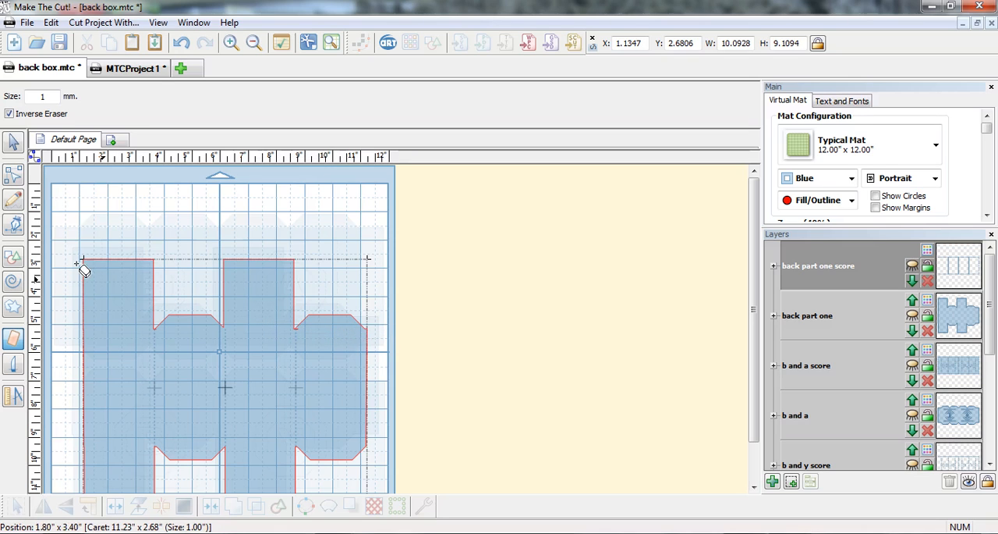
Move the welded box outline to a new layer and name that layer "back part two".
left_click(14, 148)
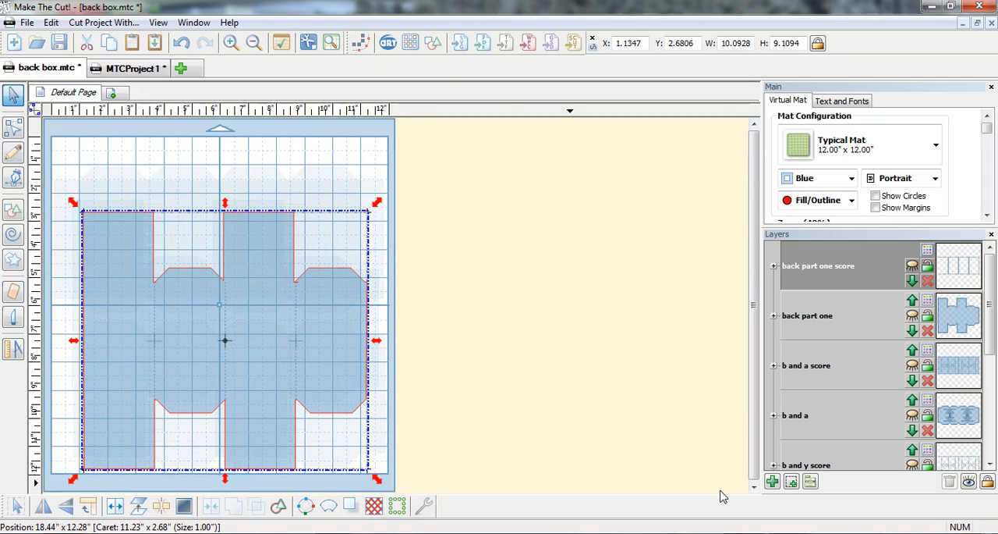
left_click(790, 482)
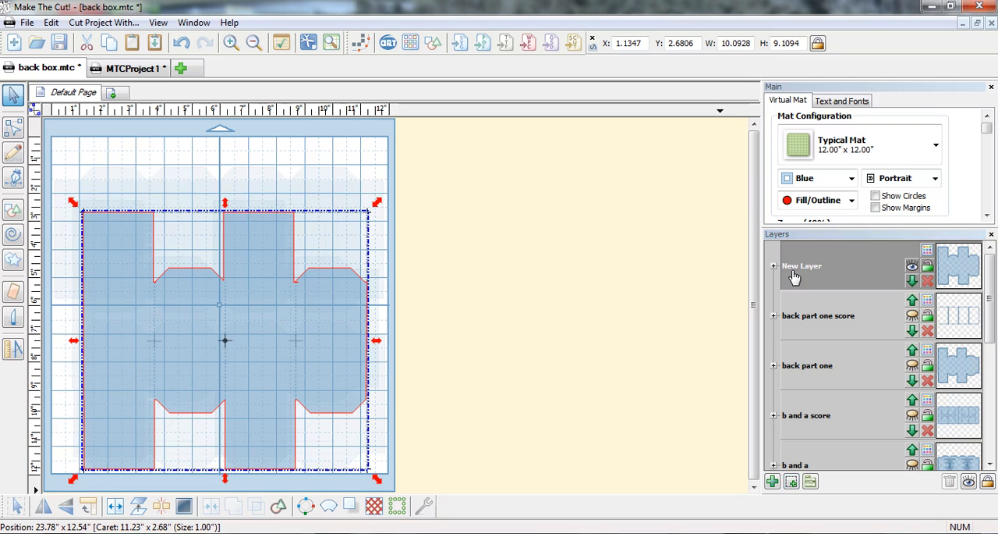
double_click(799, 271)
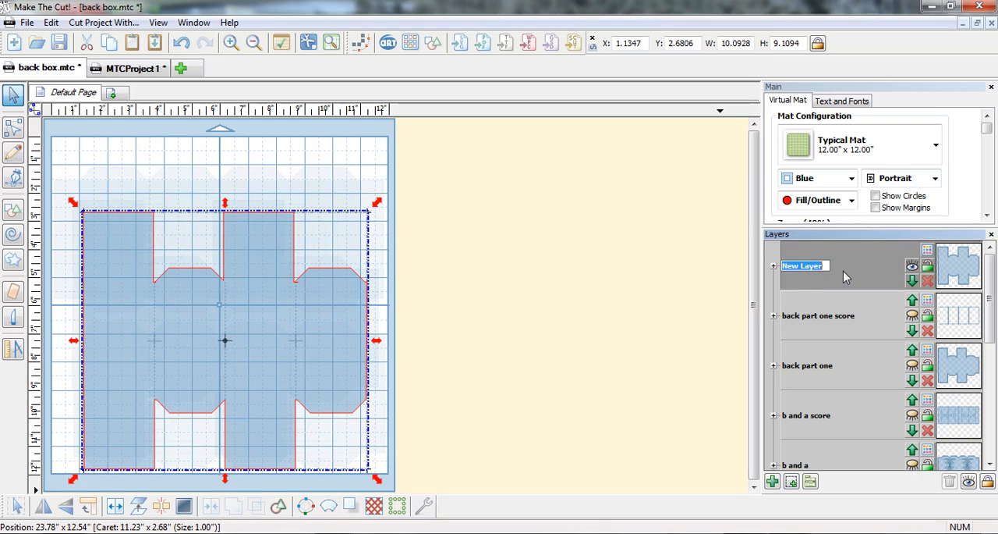
type("back part two")
key("Return")
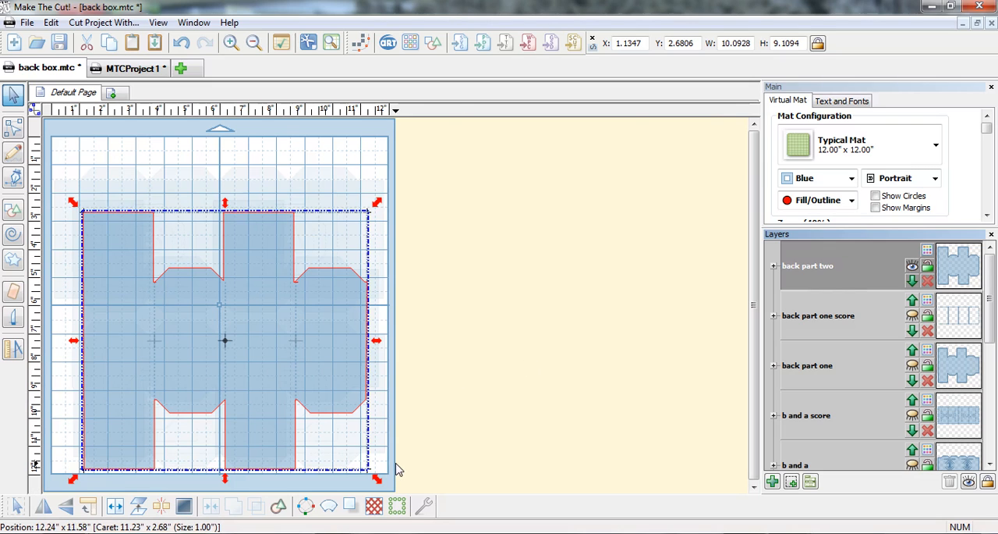
Move the second box's vertical score lines to a new layer and name it "back part two score".
left_click_drag(422, 462, 66, 221)
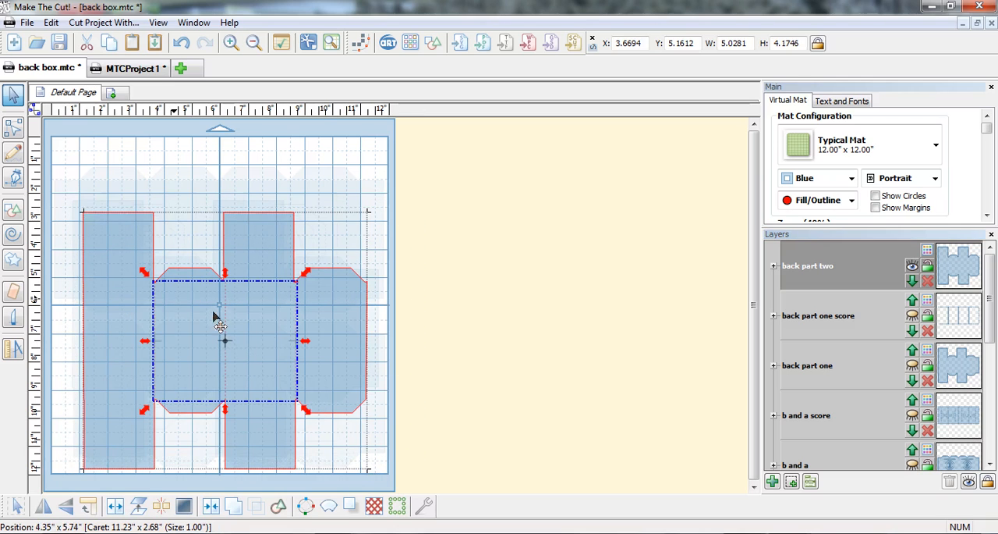
left_click(790, 483)
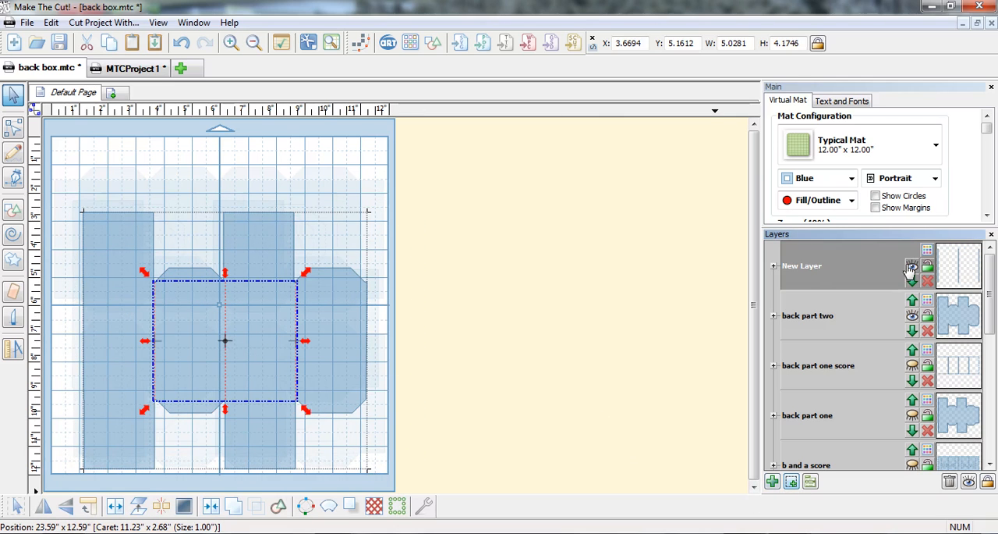
double_click(817, 273)
type("bac")
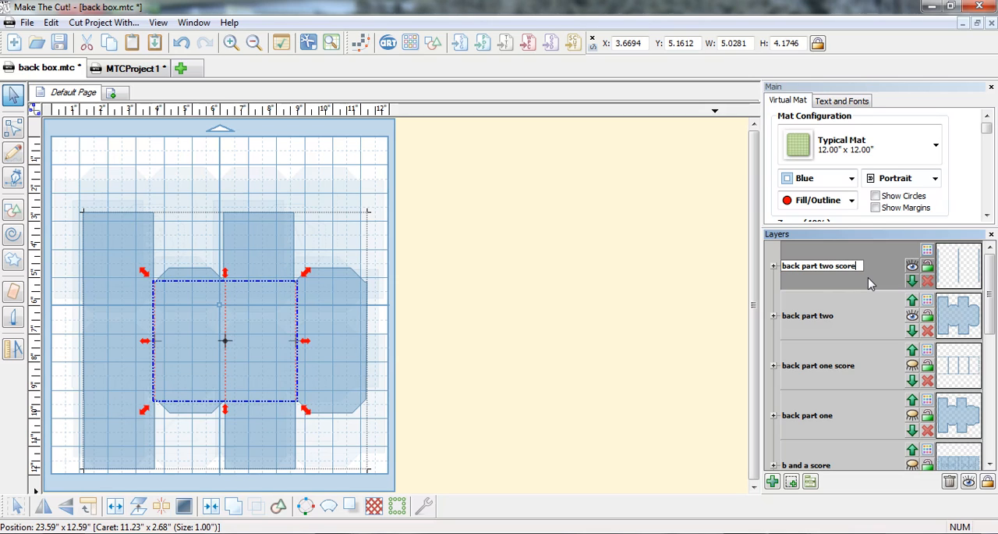
type("k part two score")
key("Return")
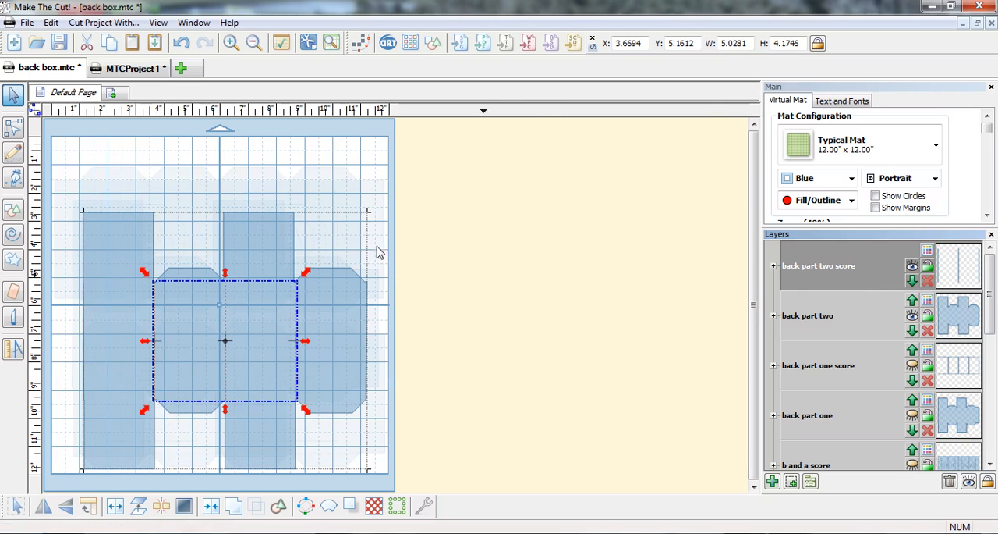
Draw two horizontal score lines across the second box's full width along the body's upper and lower fold edges.
left_click(13, 154)
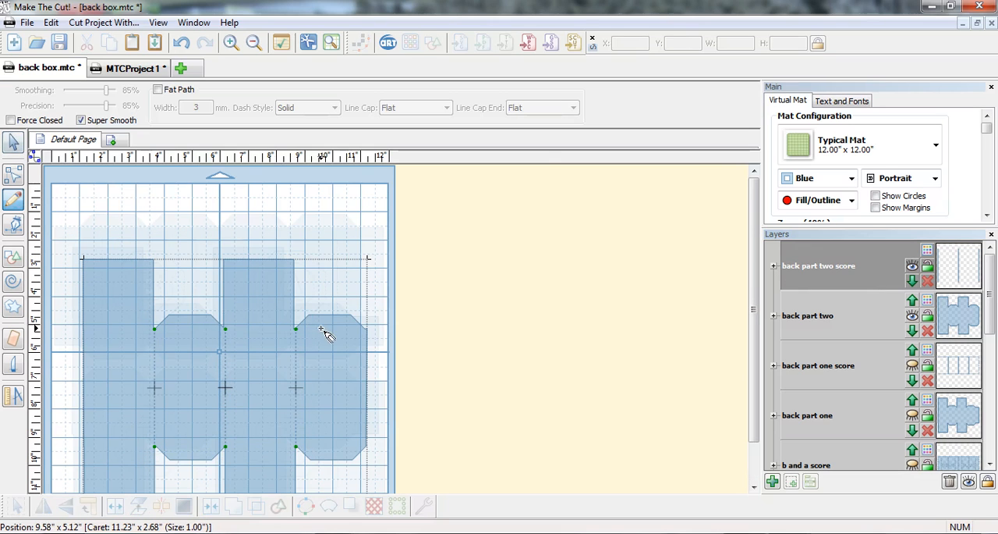
left_click(368, 330)
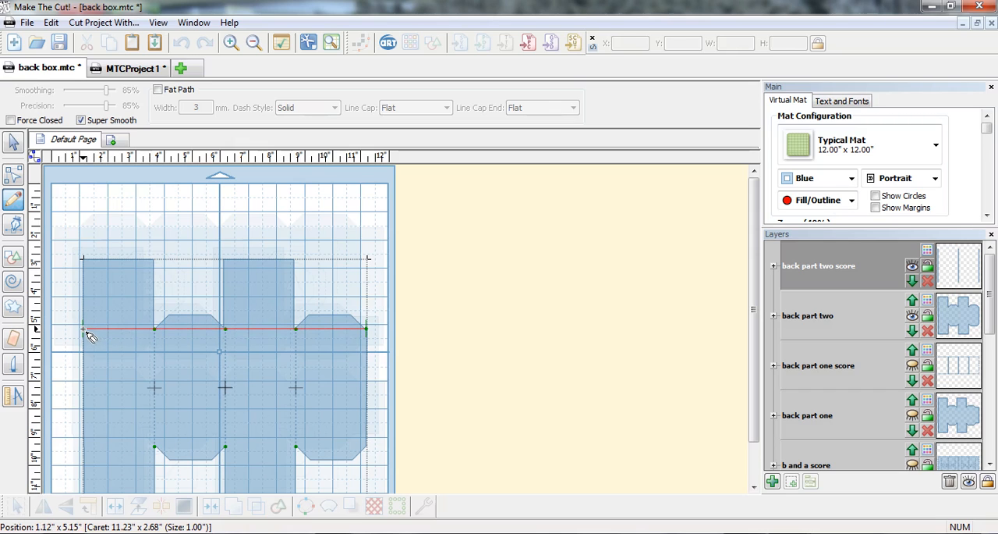
double_click(87, 330)
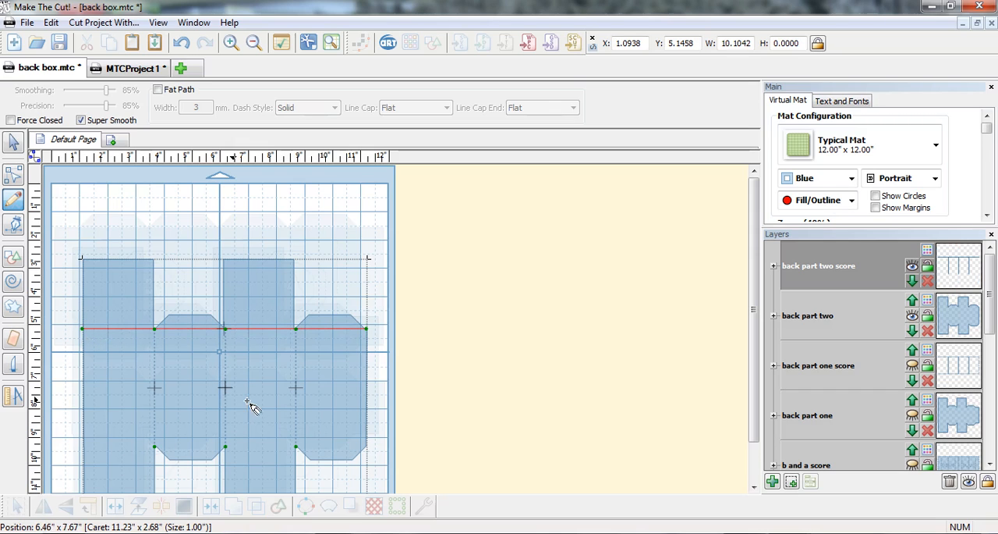
left_click(367, 446)
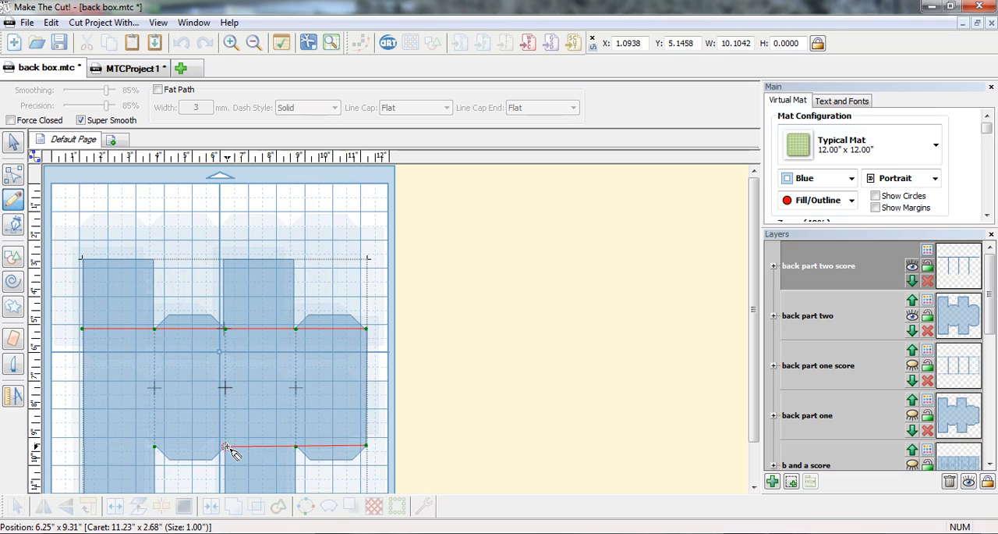
double_click(84, 447)
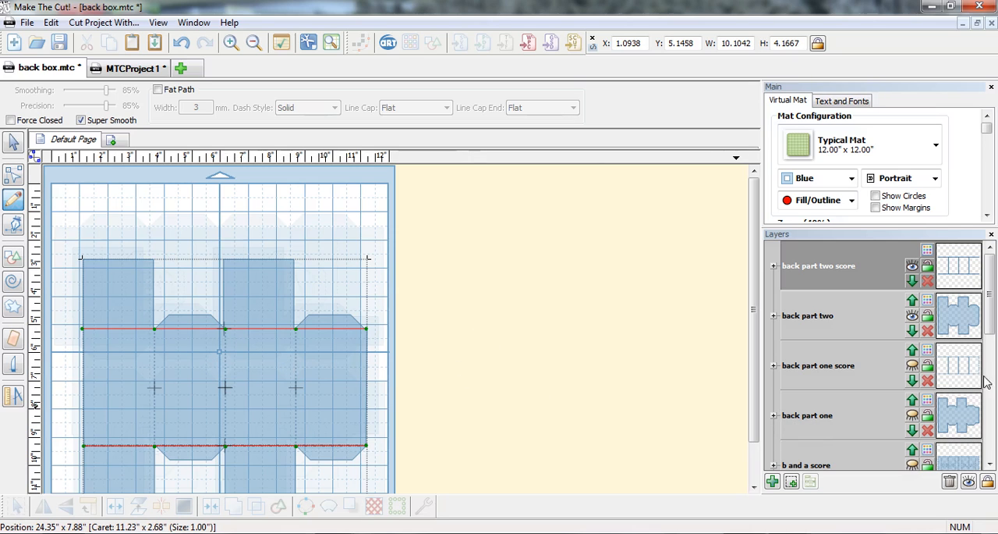
Show the hidden "b and y" and "b and a" layers on the mat.
scroll(990, 335, "down", 4)
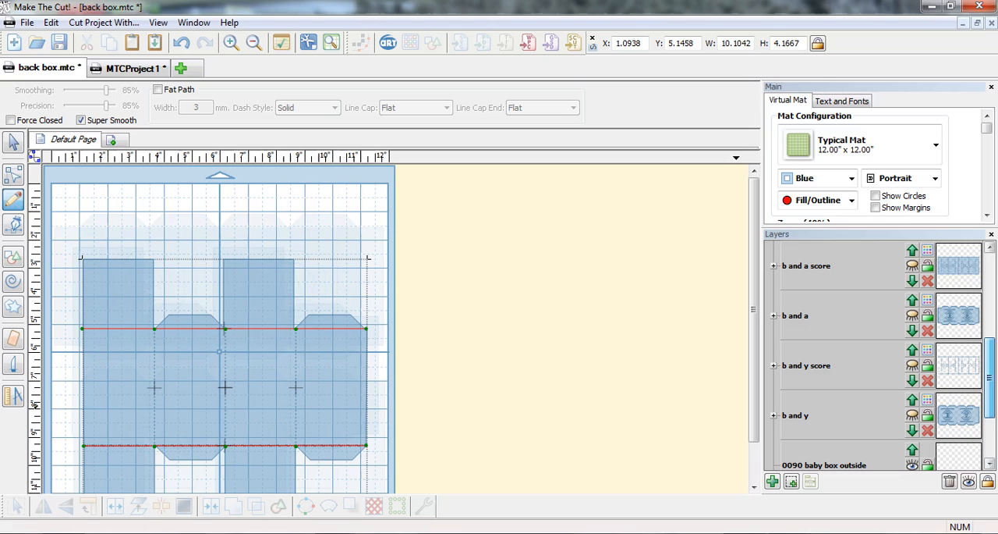
left_click(912, 416)
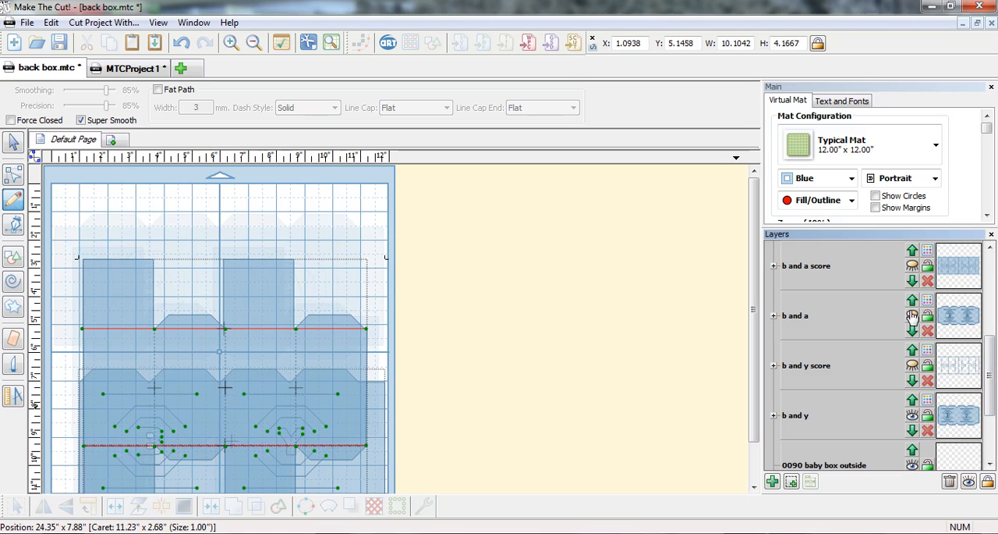
left_click(913, 316)
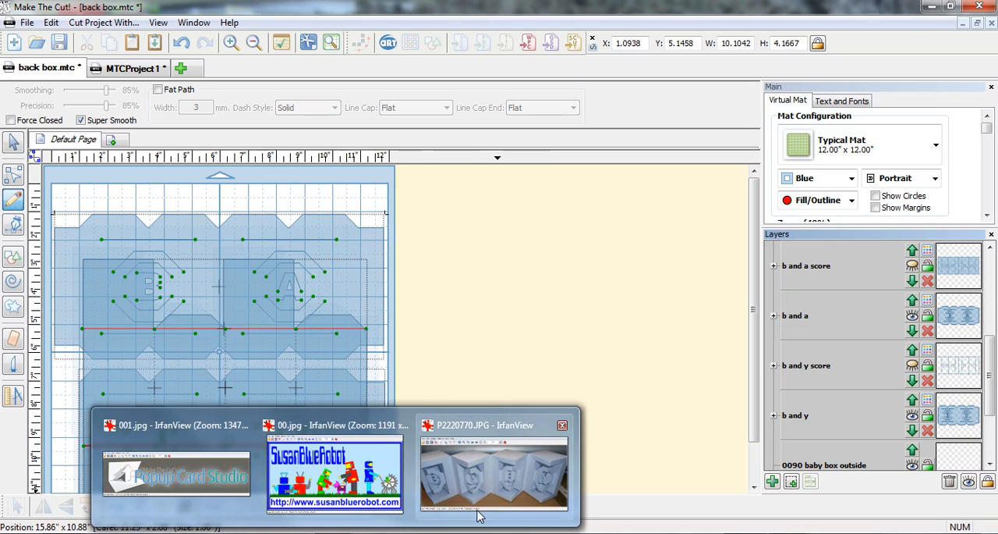
Switch to IrfanView and view the finished baby box photo P2220770.JPG, the Popup Card Studio image 001.jpg and the SusanBlueRobot image 00.jpg.
left_click(475, 511)
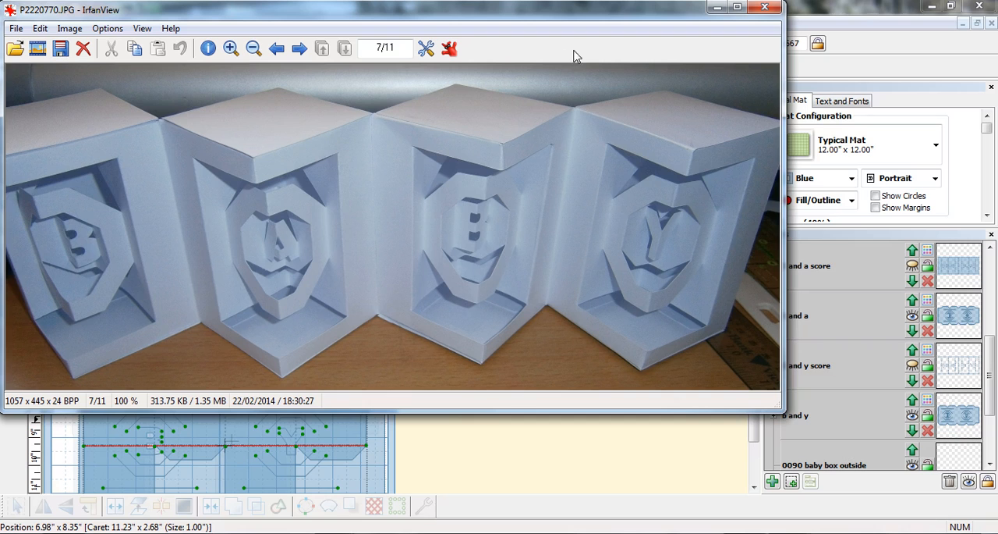
mouse_move(337, 533)
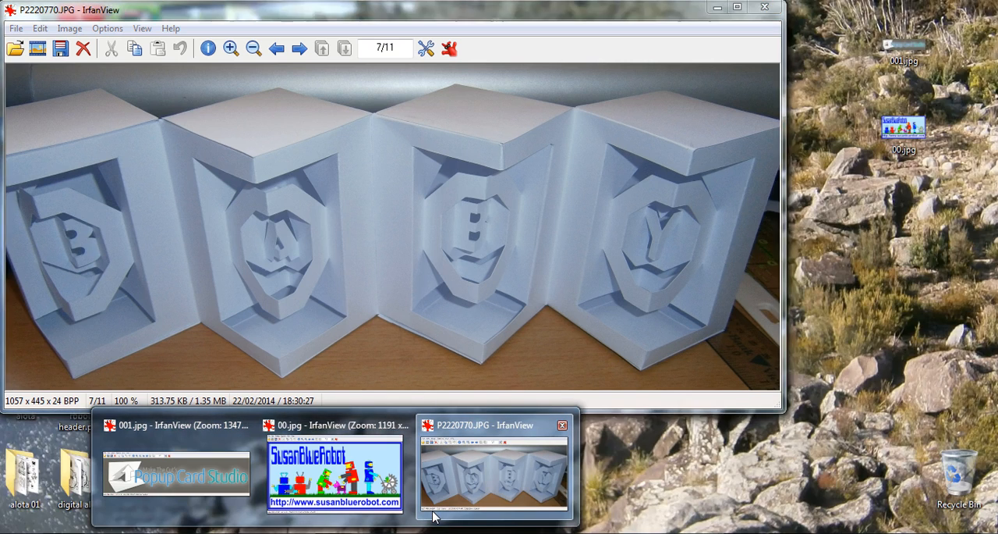
left_click(433, 516)
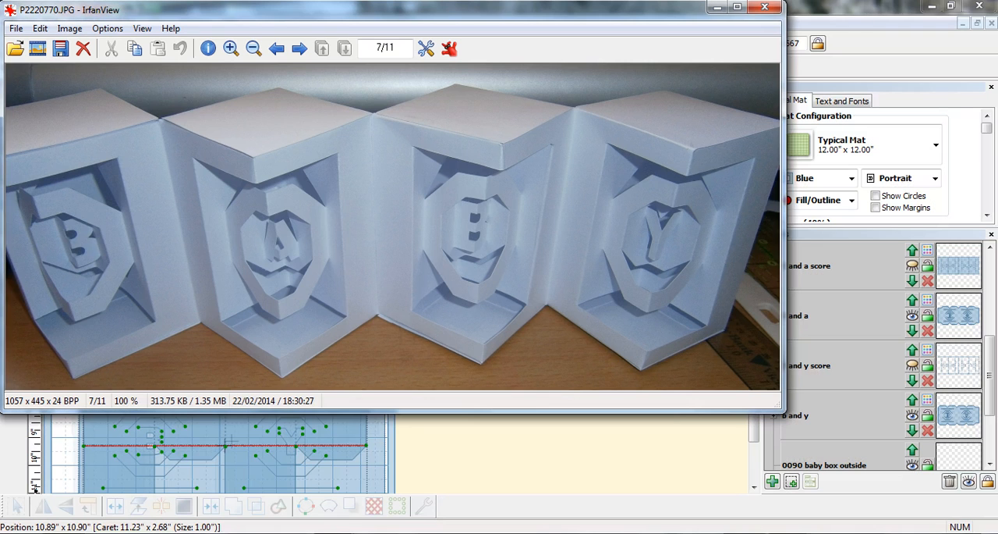
mouse_move(337, 532)
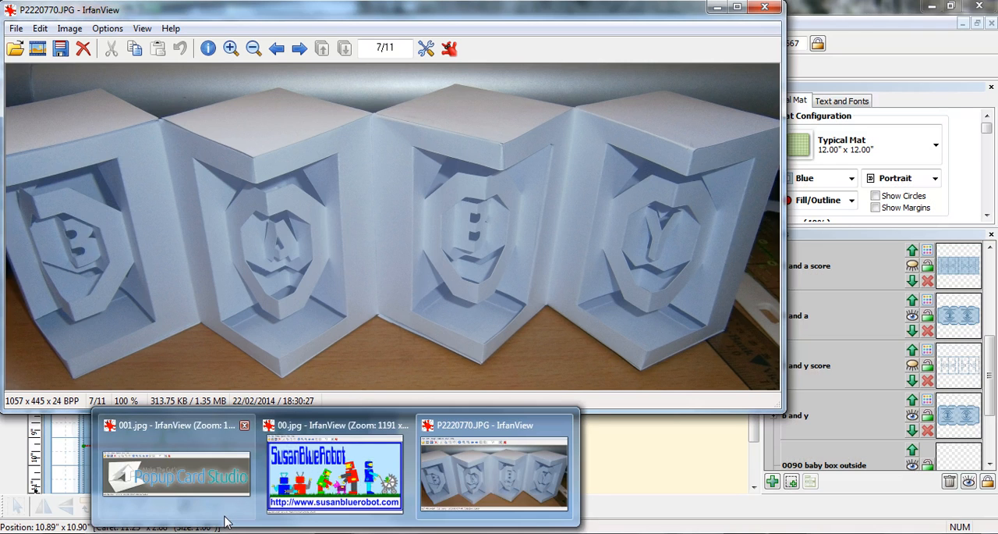
left_click(226, 516)
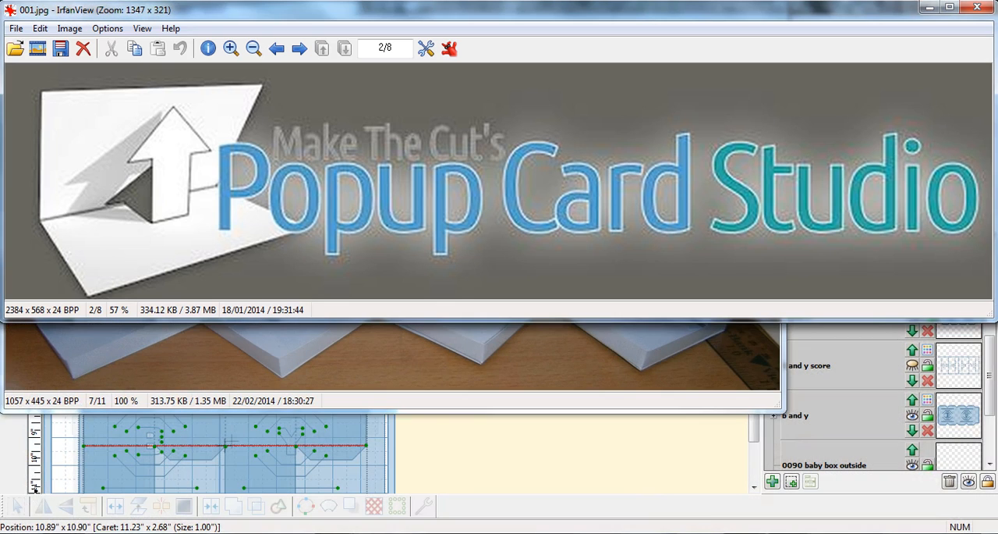
mouse_move(336, 533)
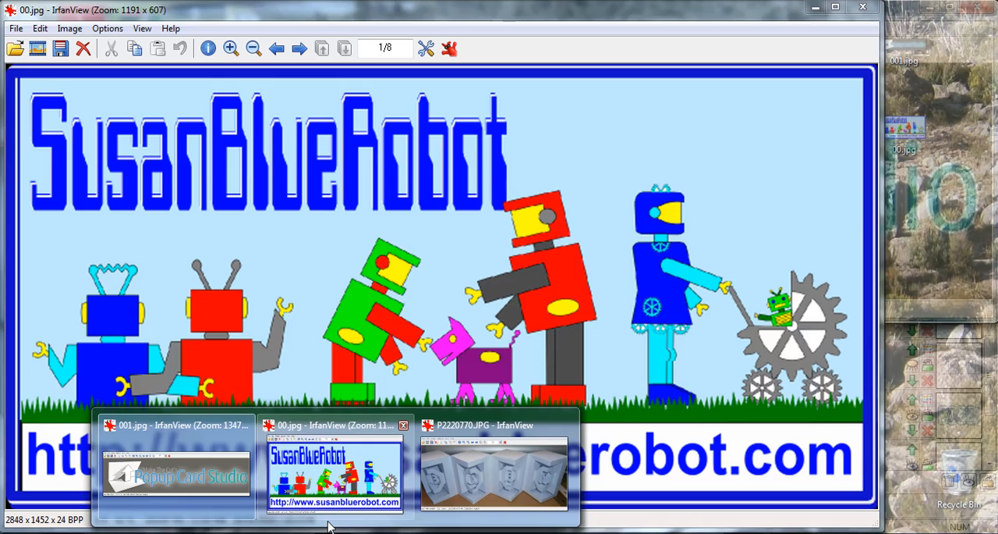
left_click(331, 509)
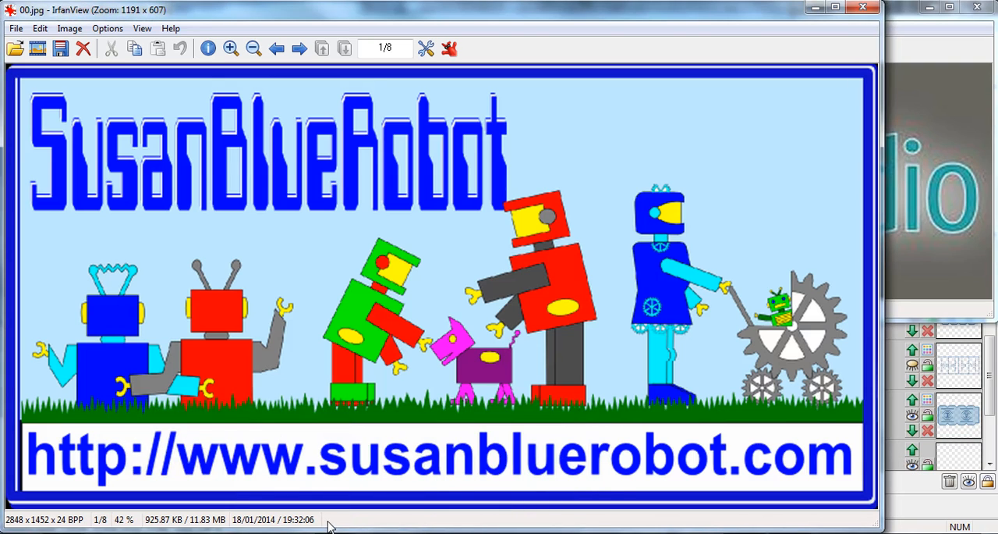